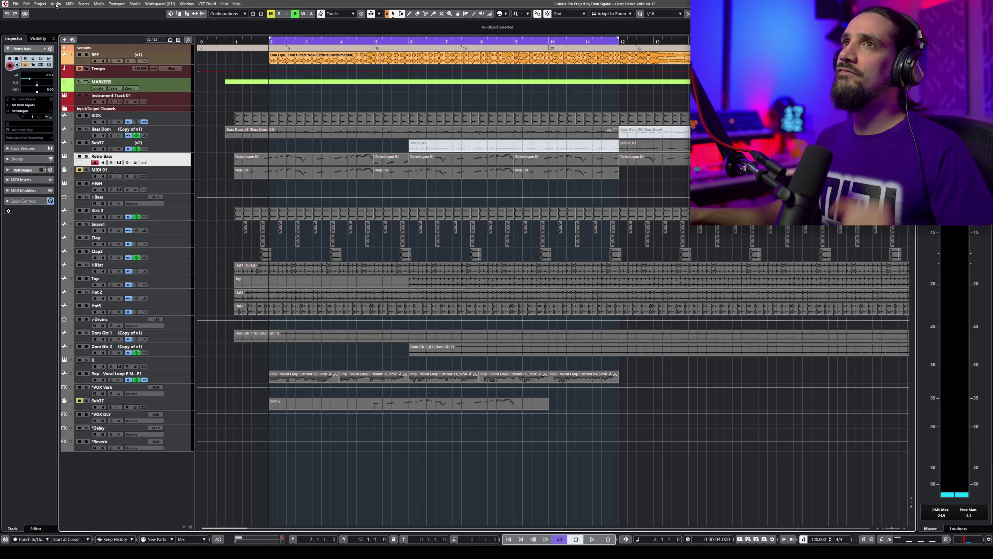
# - Open the Project Logical Editor and reposition its window over the arrangement
pyautogui.click(40, 4)
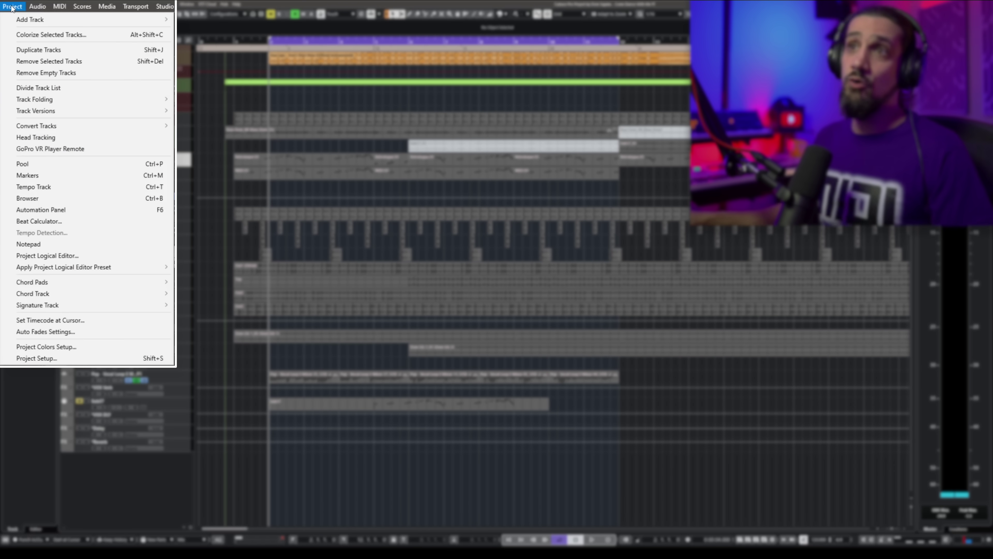
pyautogui.click(38, 256)
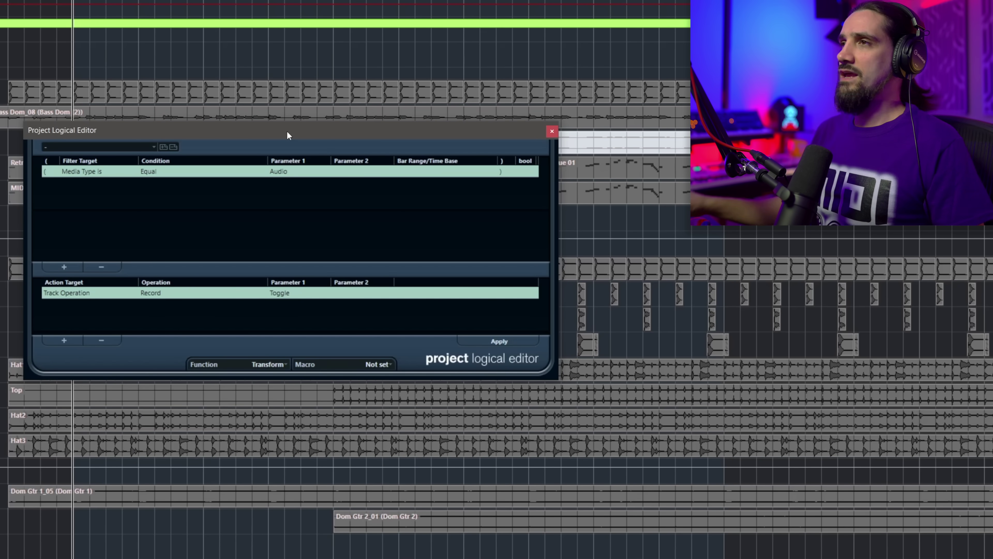
pyautogui.moveTo(204, 132); pyautogui.dragTo(266, 153)
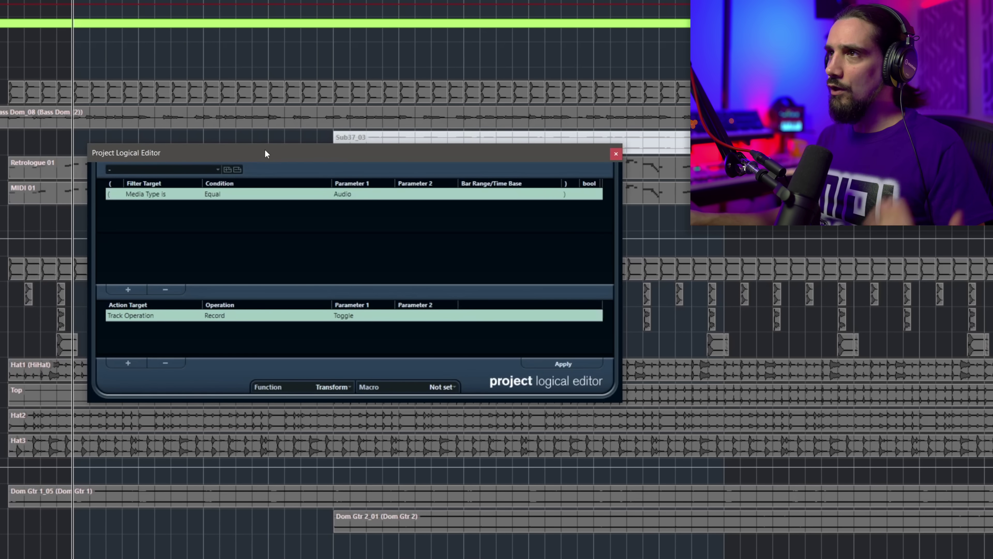
# - Look through the Project Logical Editor's preset categories, and move its window clear of the track list
pyautogui.click(218, 170)
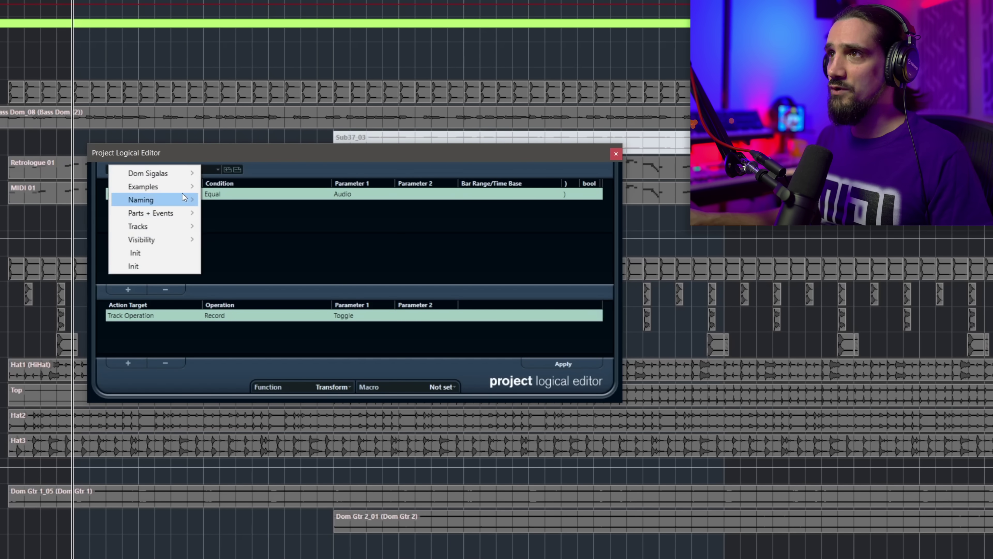
pyautogui.moveTo(179, 204)
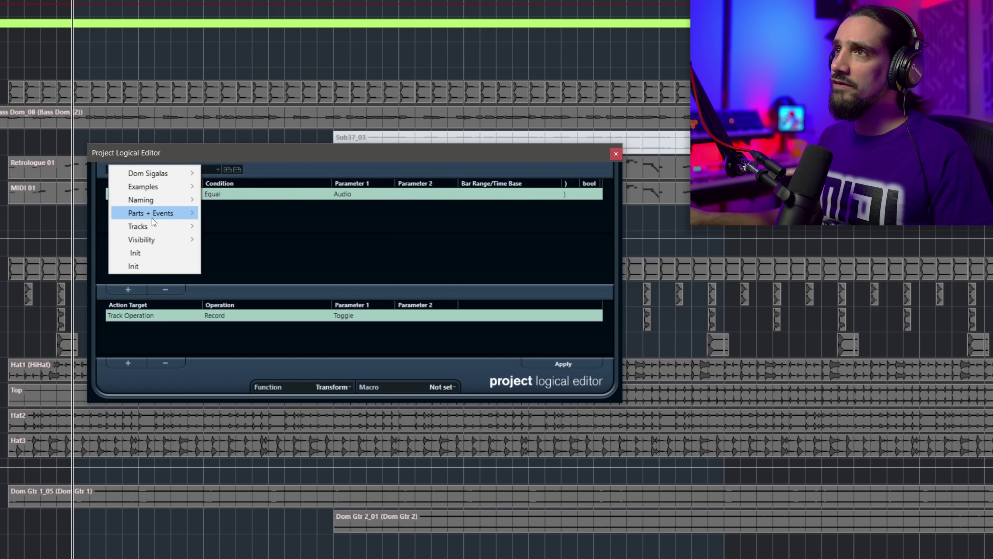
pyautogui.moveTo(152, 215)
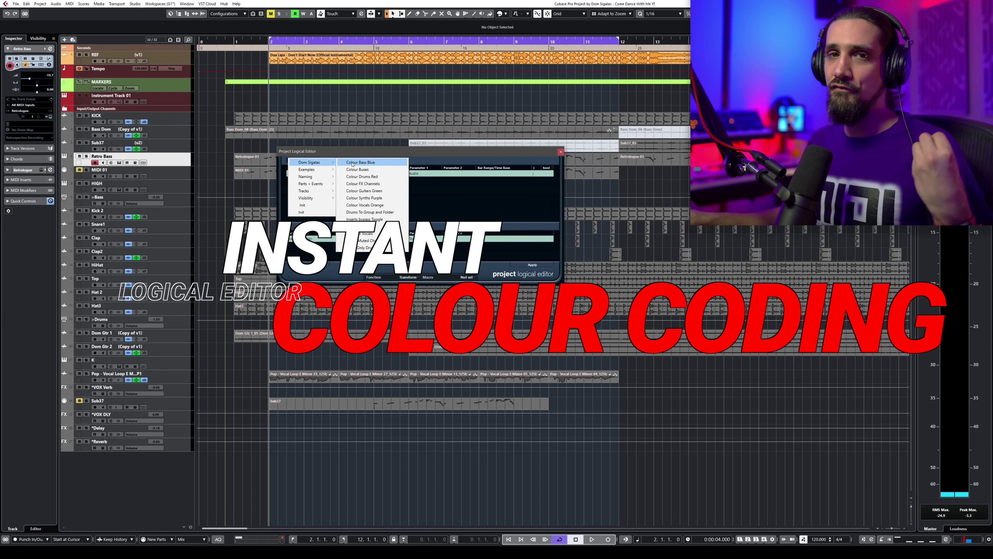
pyautogui.moveTo(525, 153); pyautogui.dragTo(908, 248)
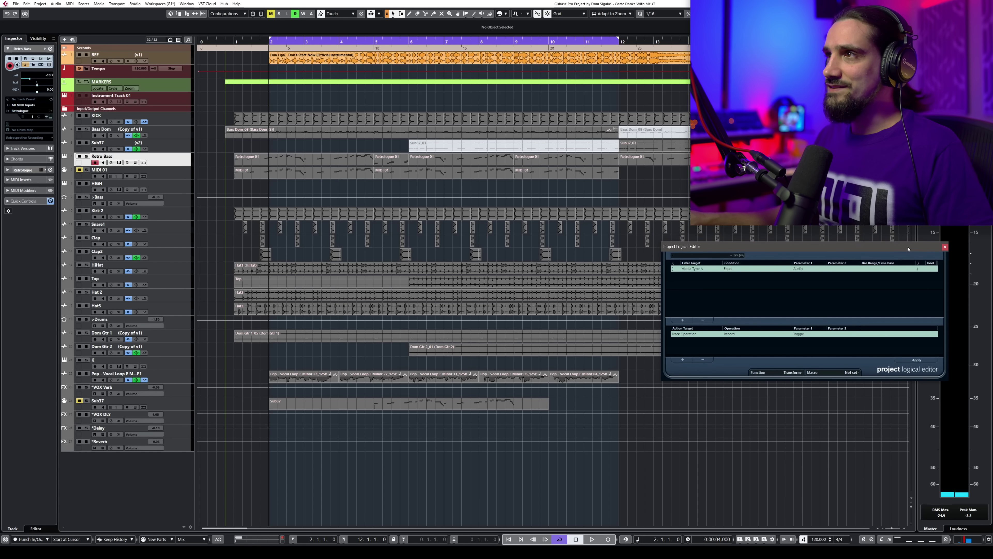
pyautogui.press('g')
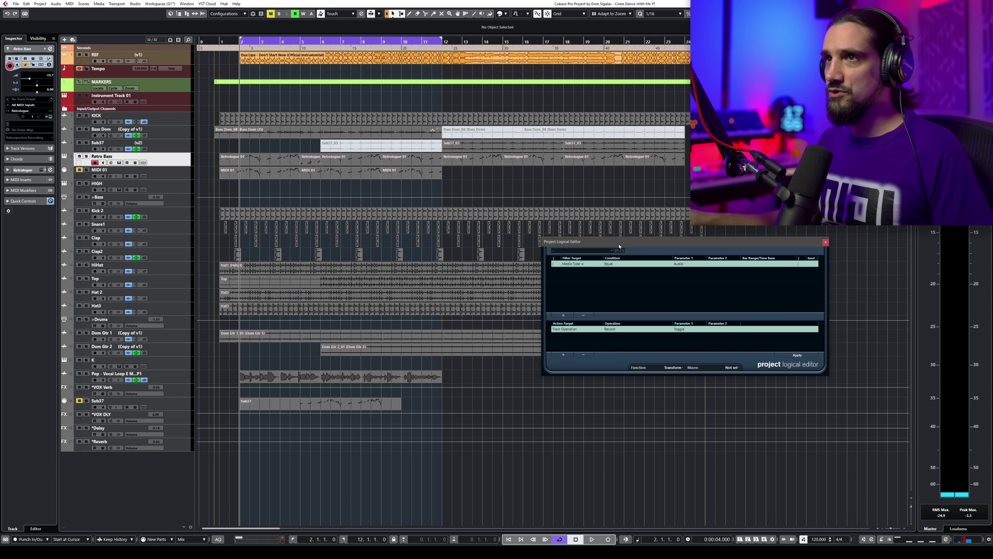
# - Colour the KICK track dark red by hand, and open the colour palette for the Bass Dom track
pyautogui.click(183, 119)
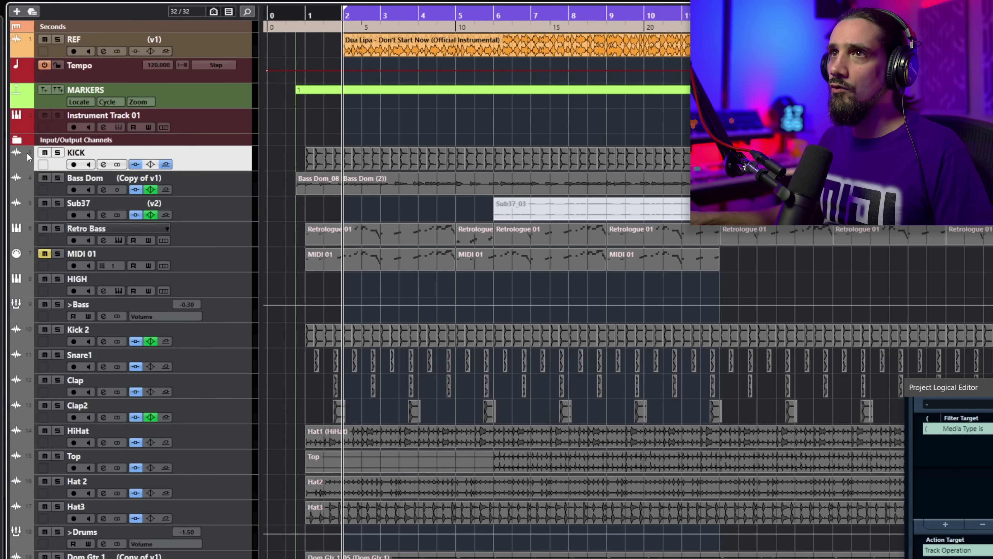
pyautogui.click(64, 119)
pyautogui.click(24, 198)
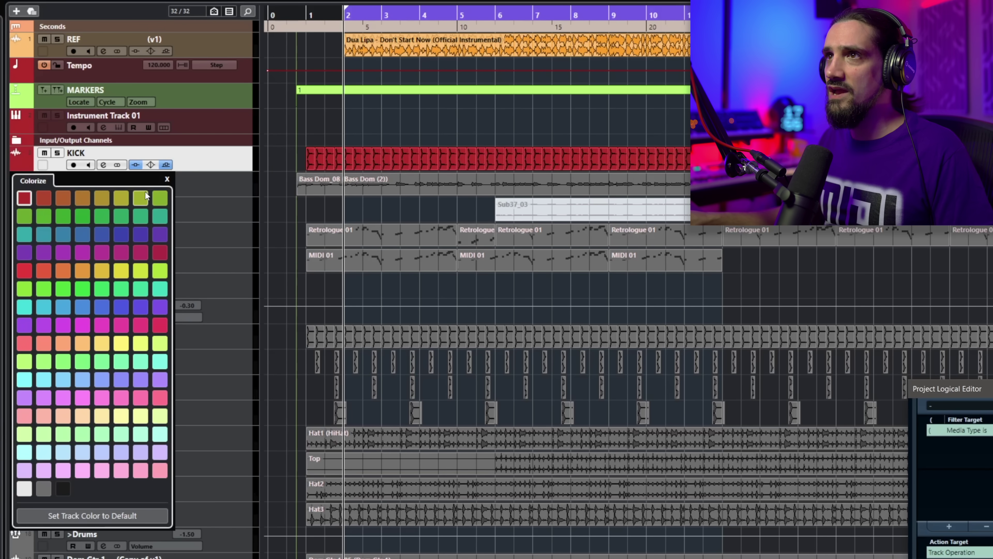
pyautogui.click(31, 184)
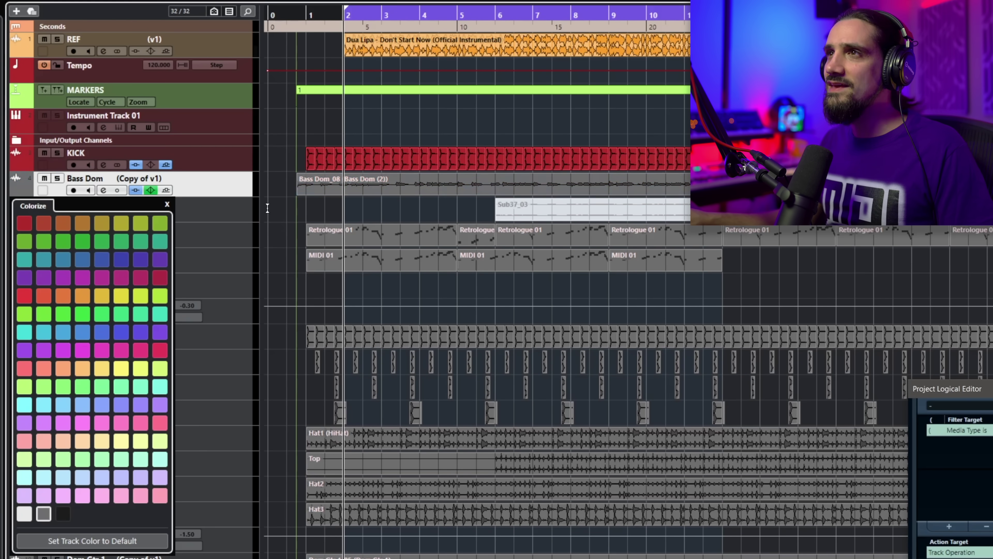
# - Undo the manual colour change on the KICK track and close the colour palette
pyautogui.hotkey('ctrl', 'z')
pyautogui.hotkey('ctrl', 'z')
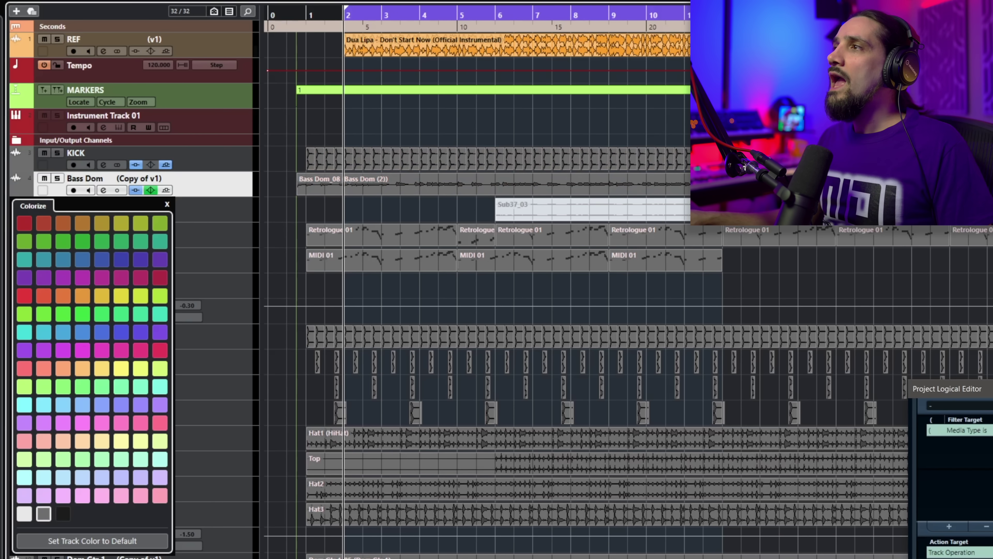
pyautogui.press('Escape')
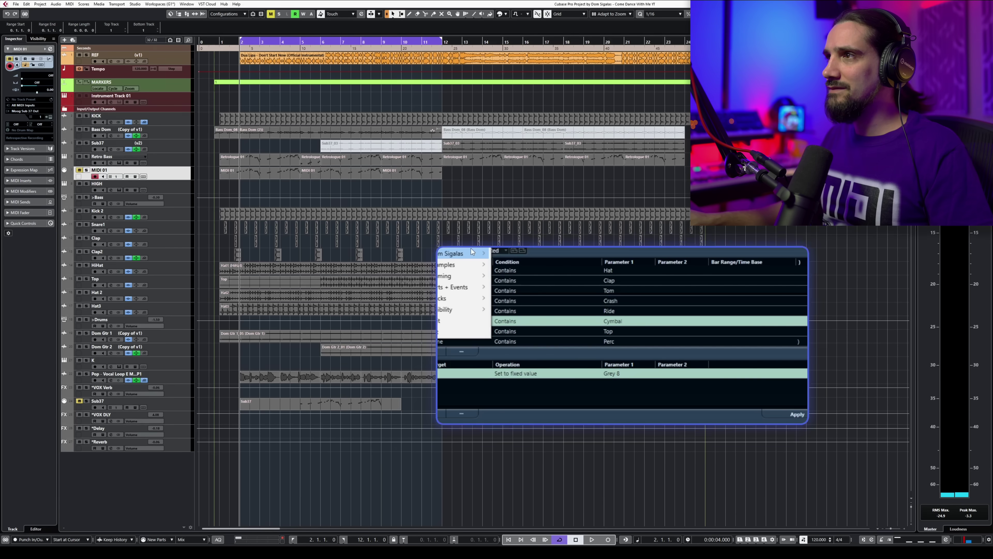
# - Load the Colour Drums Red preset in the Project Logical Editor and apply it to the project
pyautogui.moveTo(446, 253)
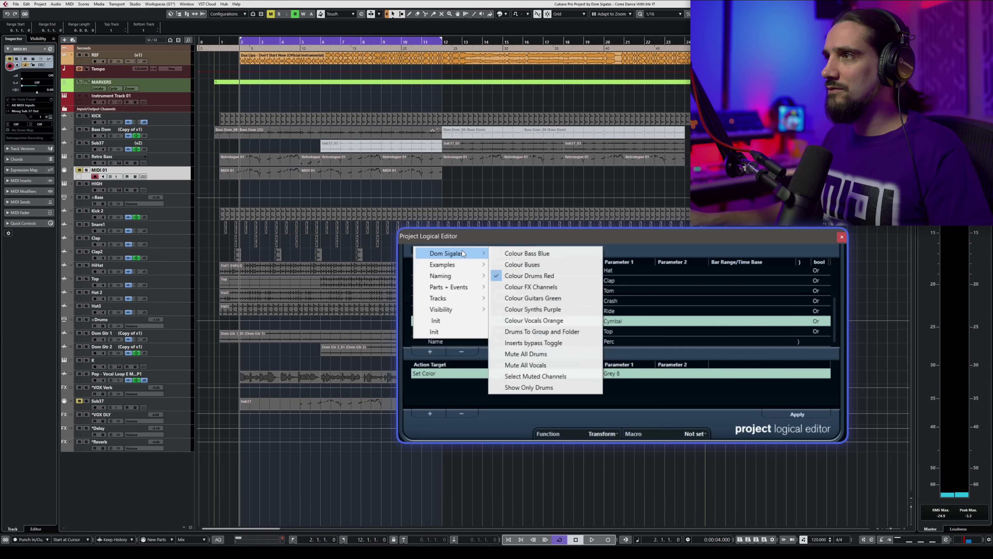
pyautogui.click(535, 280)
pyautogui.click(797, 413)
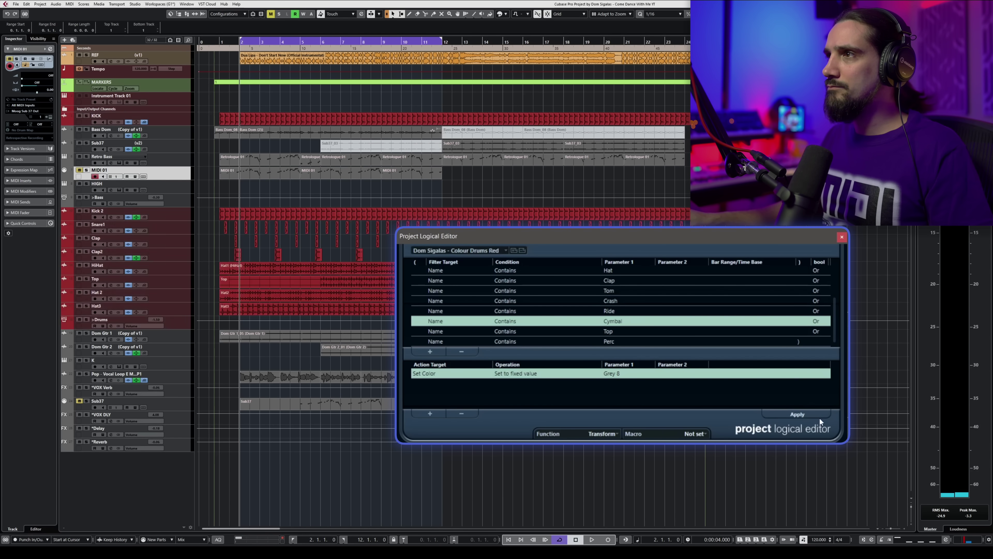
# - Load the Colour Bass Blue preset and apply it to colour the bass and sub tracks
pyautogui.click(458, 251)
pyautogui.moveTo(446, 253)
pyautogui.click(526, 253)
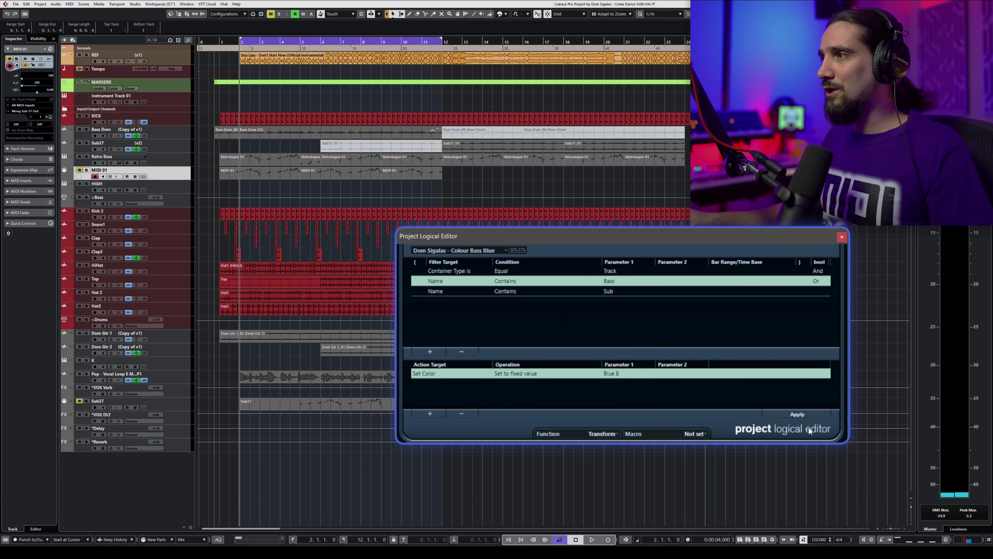
pyautogui.click(798, 414)
# - Load the Colour Guitars Green preset and apply it to colour the guitar tracks
pyautogui.click(458, 251)
pyautogui.moveTo(447, 253)
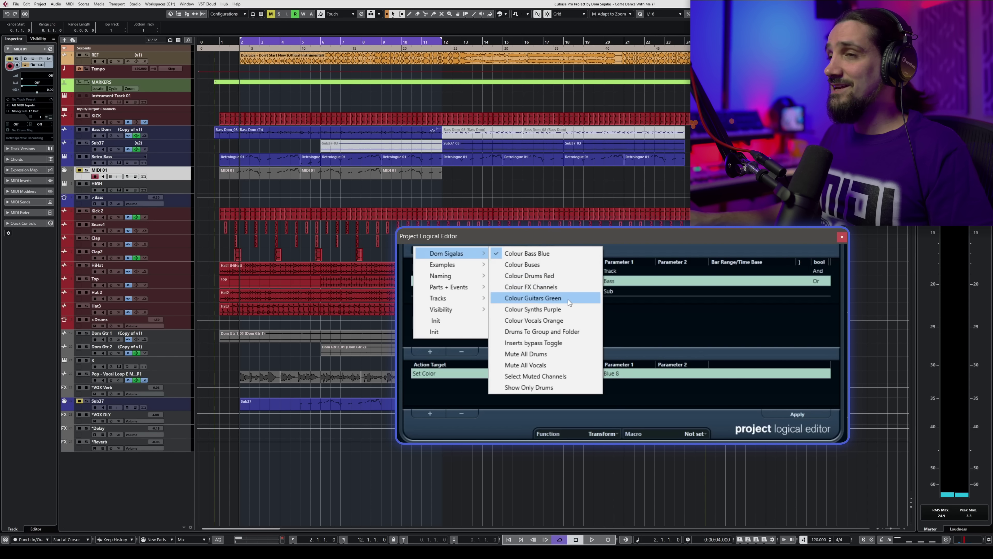
pyautogui.click(567, 302)
pyautogui.click(802, 417)
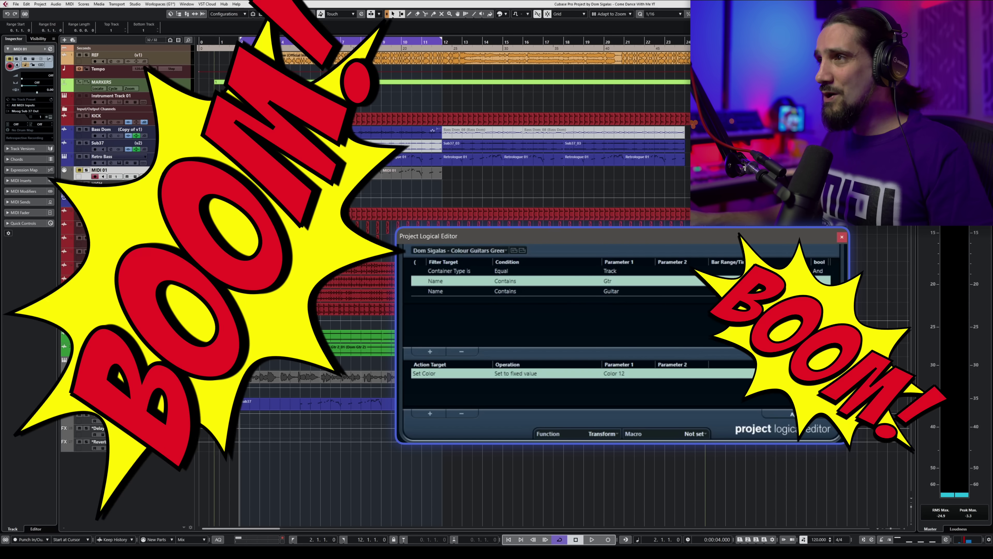
# - Load the Colour Synths Purple preset and apply it to colour the Synth track
pyautogui.click(458, 250)
pyautogui.moveTo(447, 253)
pyautogui.click(548, 325)
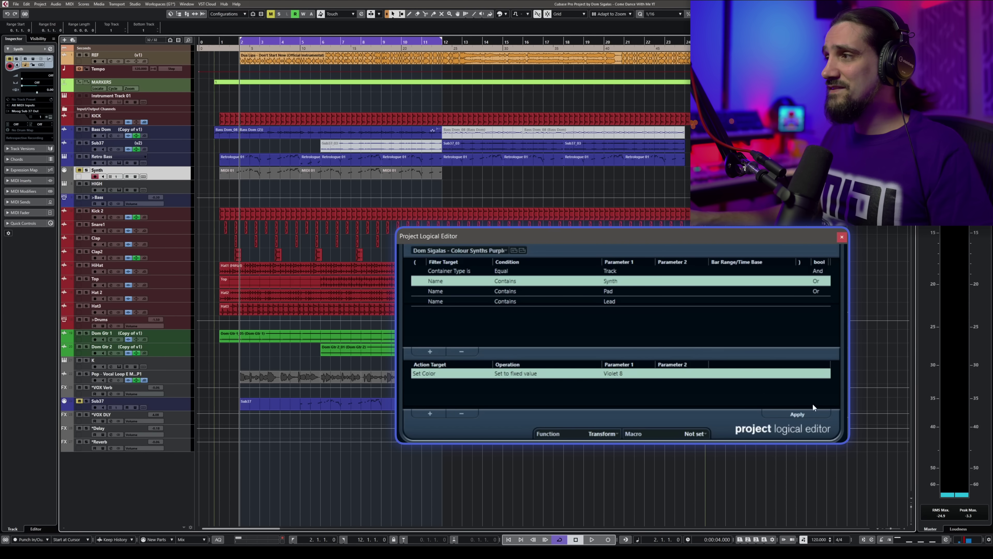
pyautogui.click(810, 413)
# - Load the Colour Vocals Orange preset and apply it to colour the vocal tracks
pyautogui.click(466, 251)
pyautogui.moveTo(482, 252)
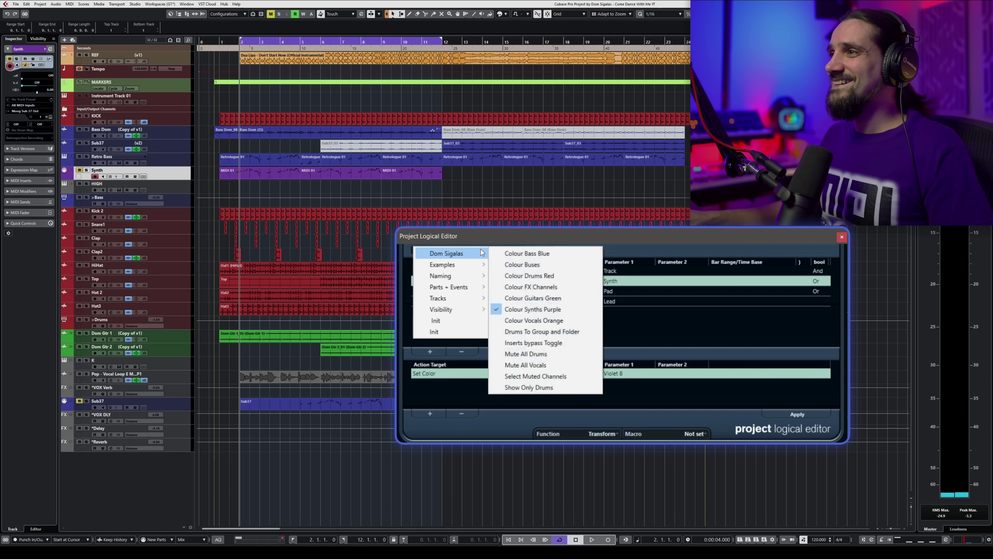
pyautogui.click(563, 321)
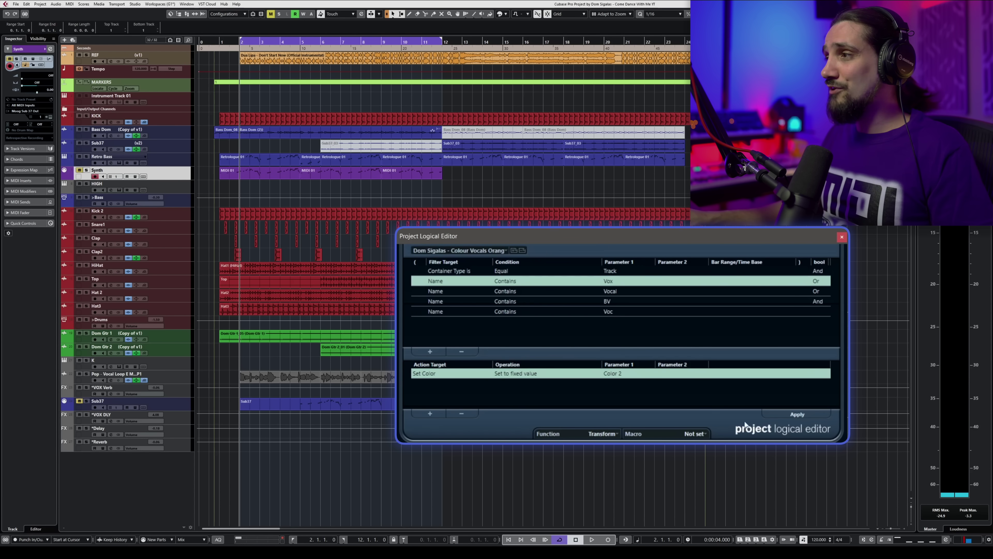
pyautogui.click(783, 415)
# - Load the Colour Buses preset and apply it to colour the group tracks
pyautogui.click(465, 250)
pyautogui.moveTo(454, 255)
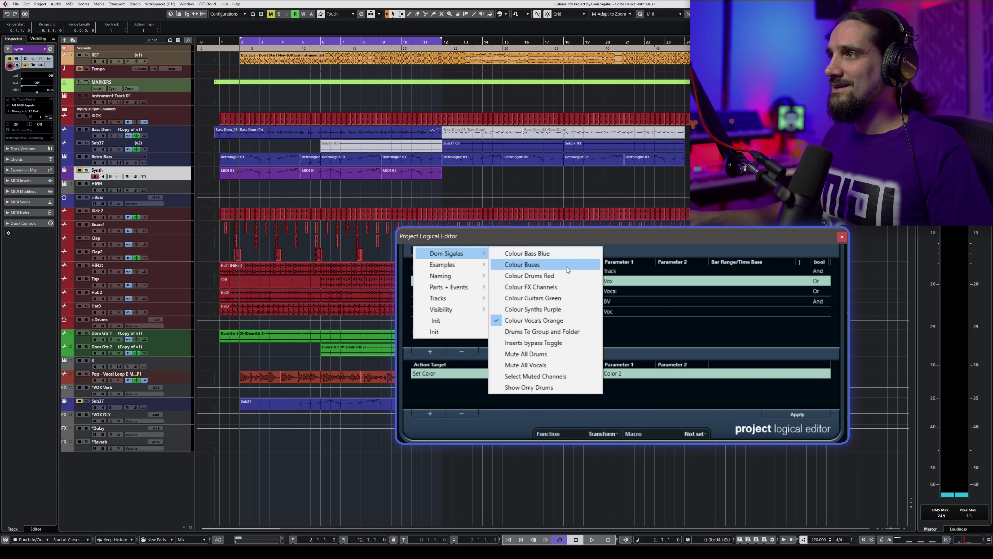
pyautogui.click(567, 267)
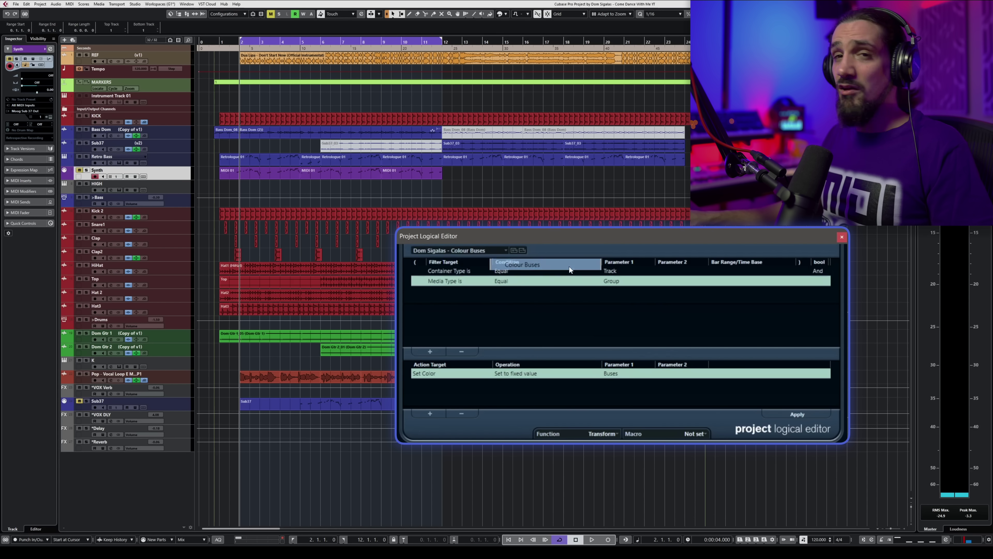
pyautogui.click(805, 416)
# - Load the Colour FX Channels preset and apply it to colour the effect channels
pyautogui.click(466, 253)
pyautogui.moveTo(465, 259)
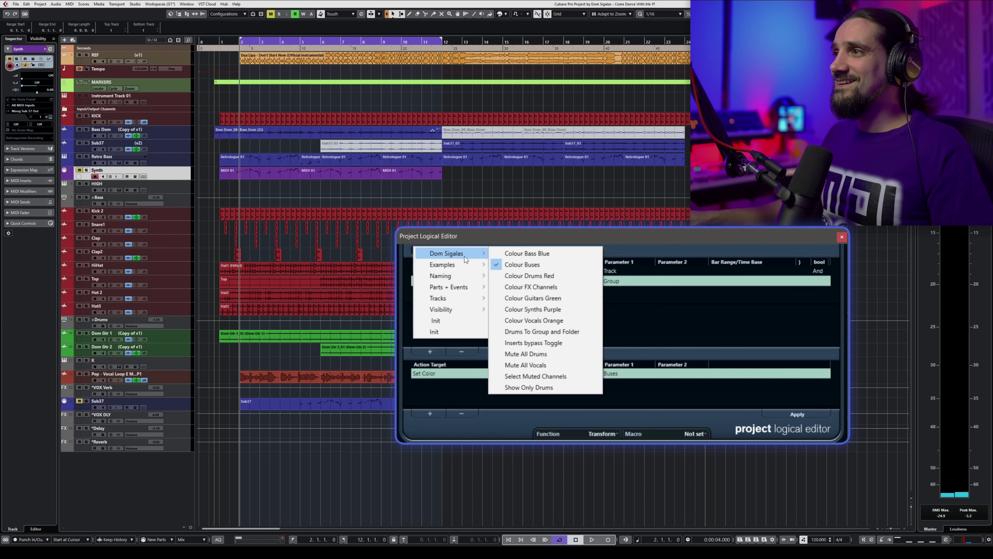
pyautogui.click(543, 287)
pyautogui.click(795, 413)
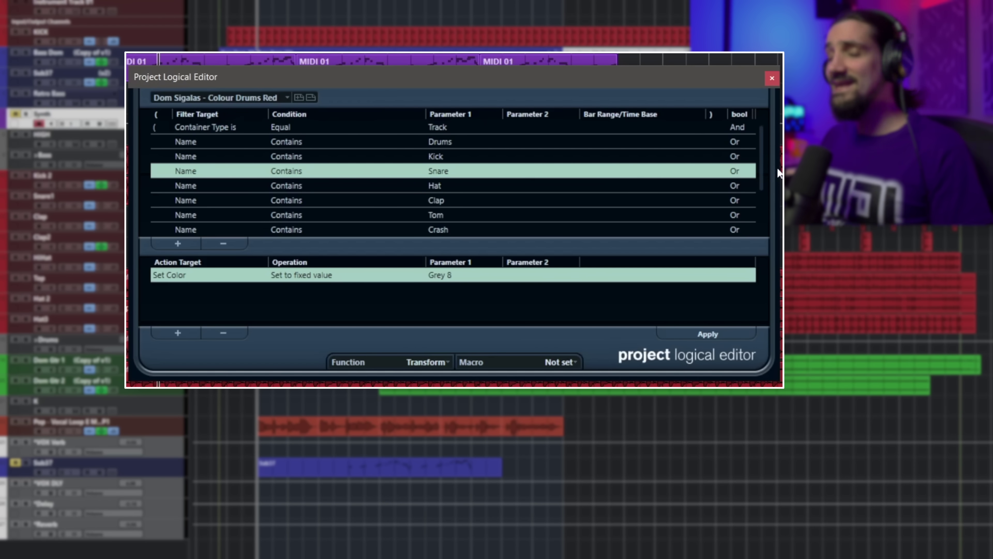
# - Examine the filter lines of the Colour Drums Red preset and the condition options available for the Drums name filter
pyautogui.scroll(-2, 760, 143)
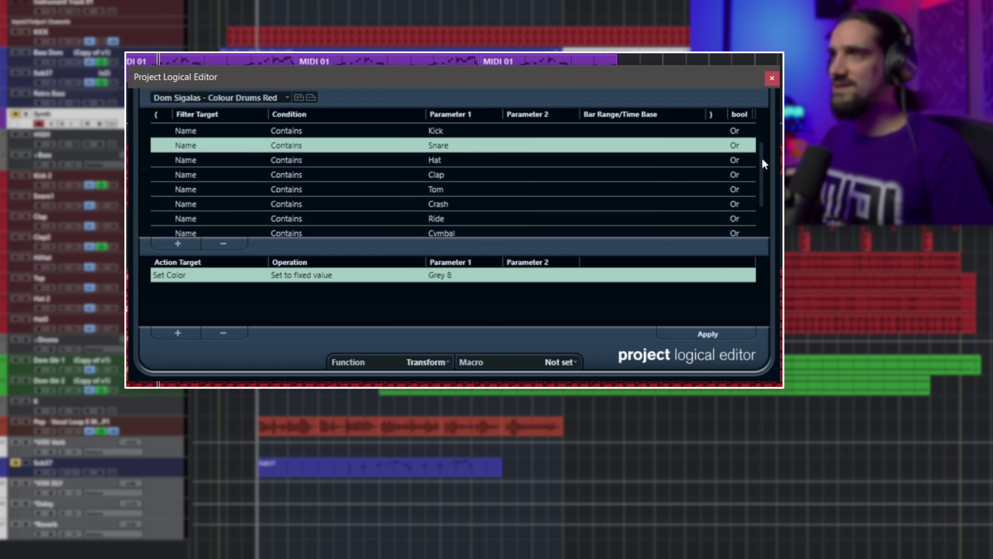
pyautogui.scroll(2, 743, 137)
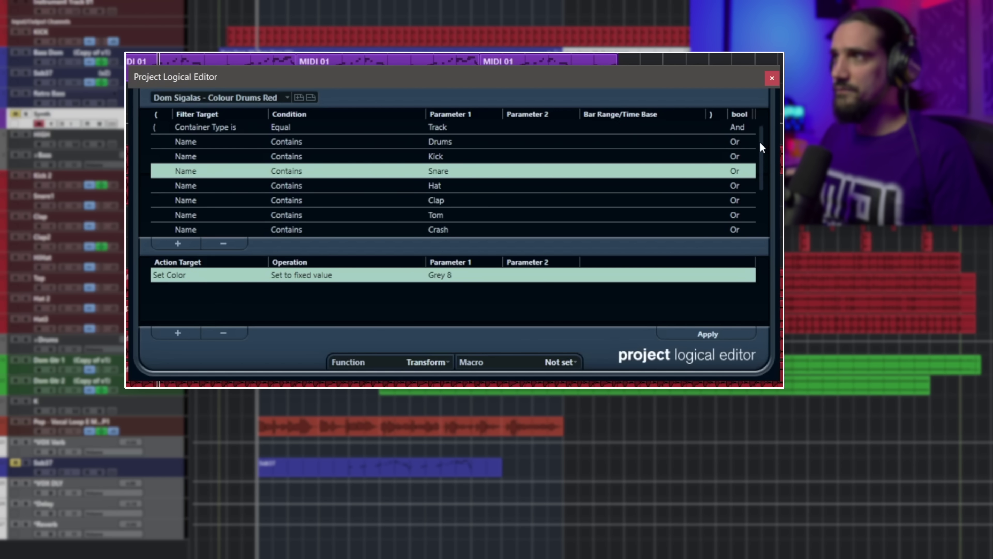
pyautogui.click(194, 129)
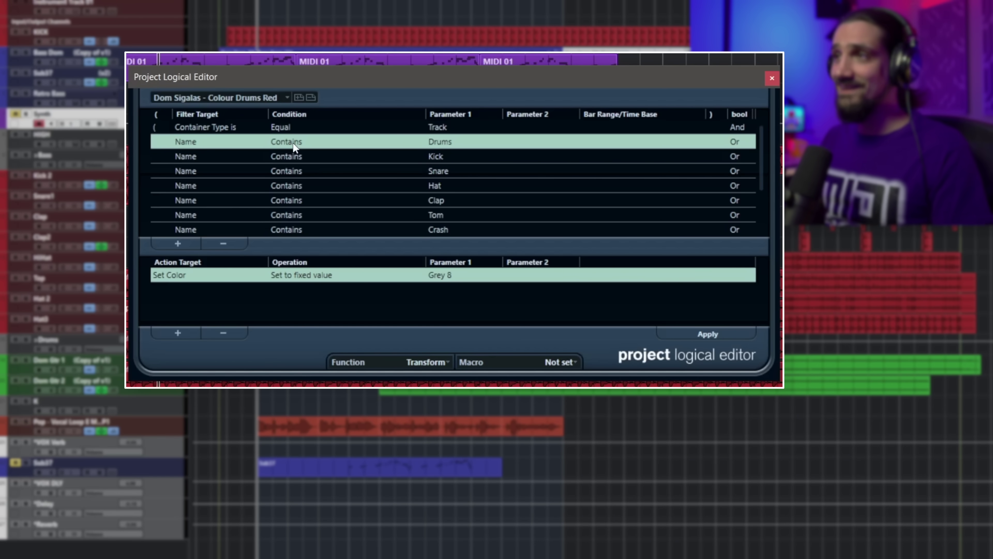
pyautogui.click(303, 143)
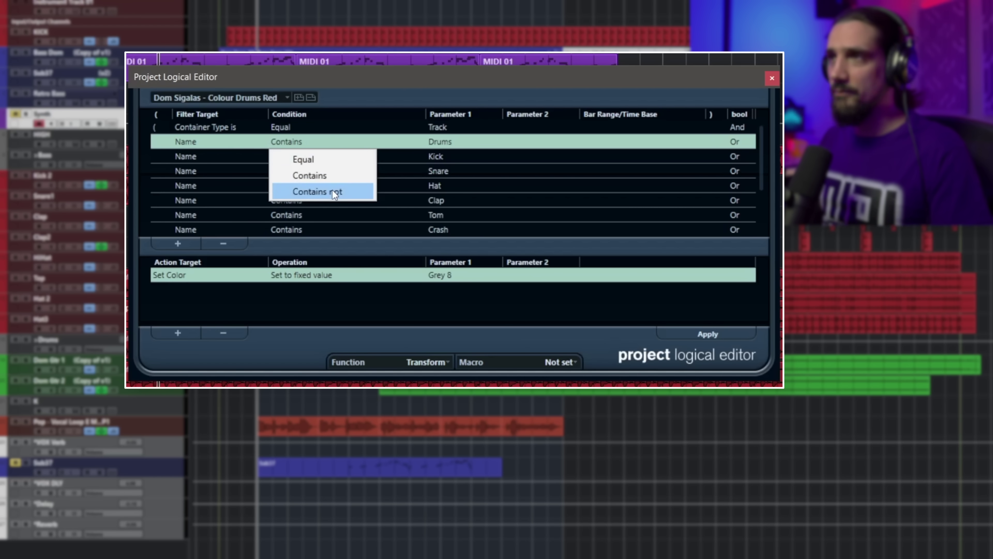
pyautogui.click(231, 141)
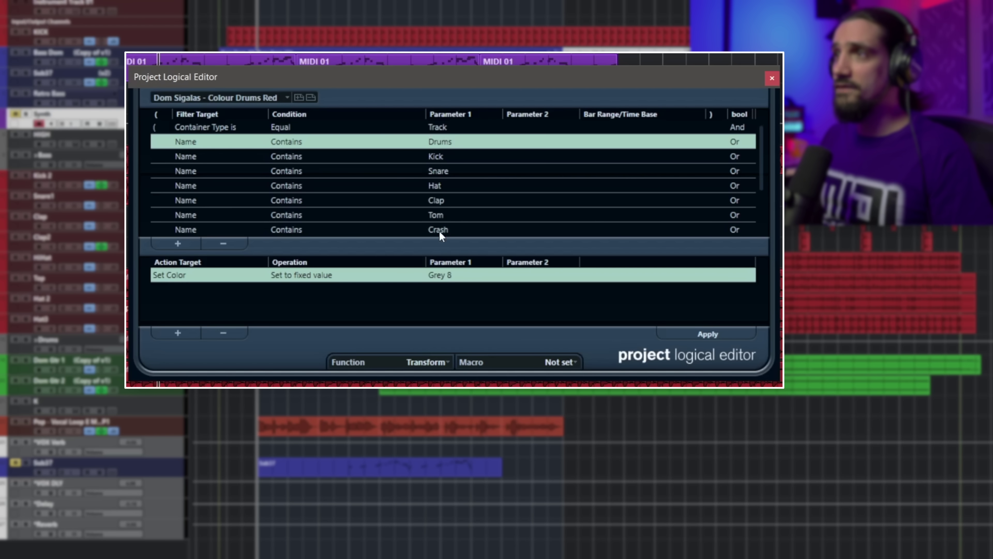
pyautogui.click(180, 140)
pyautogui.click(267, 140)
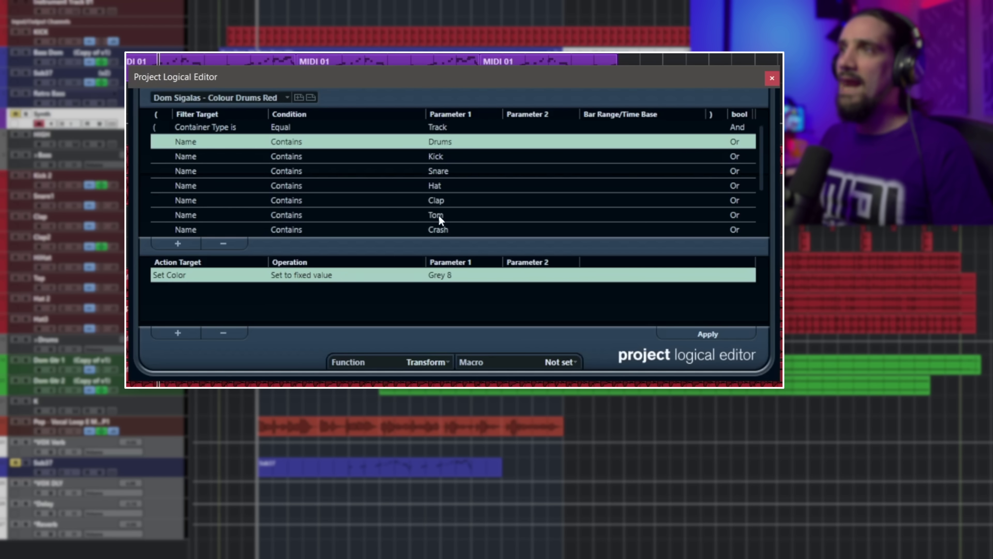
# - Add a filter line after the Perc condition in the Colour Drums Red preset and set its filter target to Name
pyautogui.moveTo(760, 162); pyautogui.dragTo(762, 217)
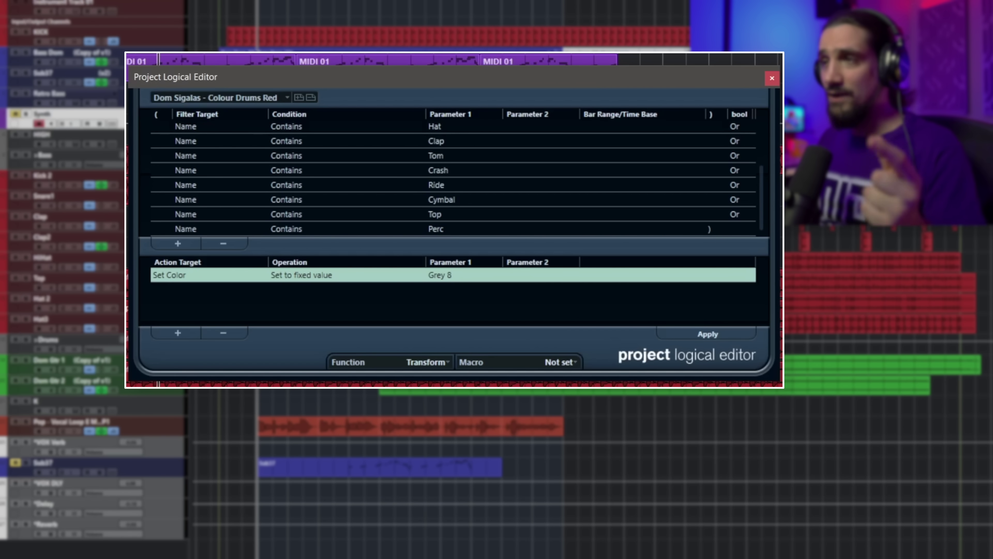
pyautogui.click(350, 217)
pyautogui.click(353, 228)
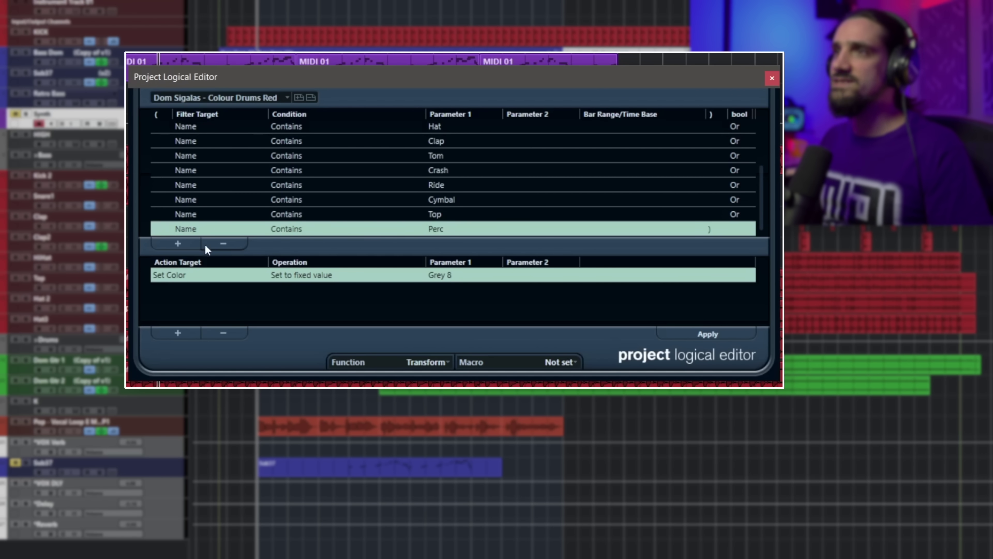
pyautogui.click(170, 245)
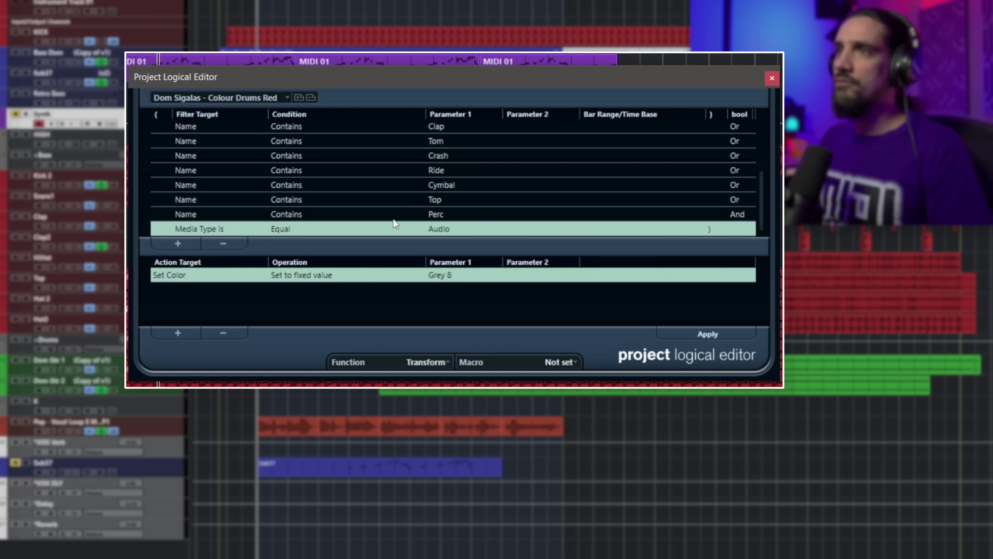
pyautogui.click(181, 230)
pyautogui.click(205, 271)
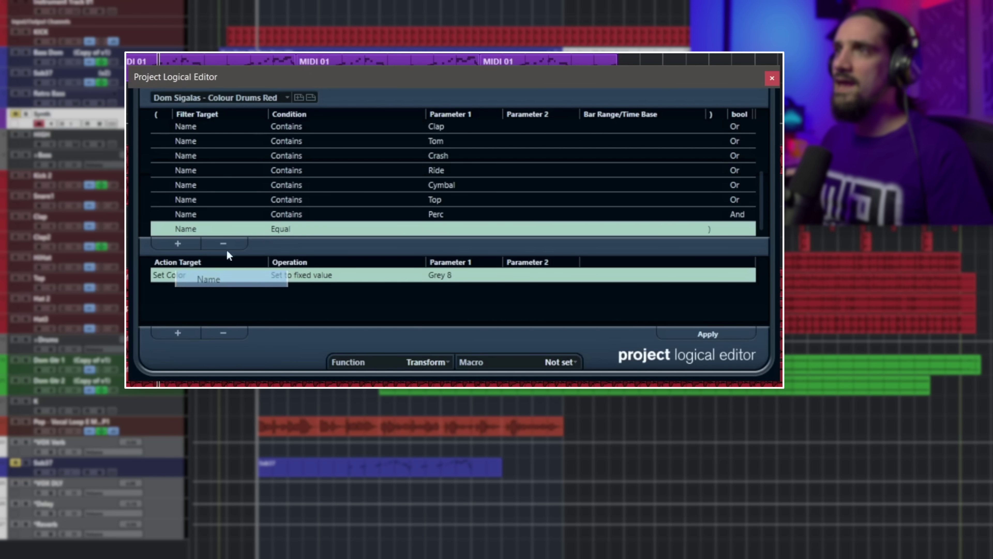
# - Set the new Name filter line to Contains Splash and join the Perc line to it with Or
pyautogui.click(267, 229)
pyautogui.click(208, 277)
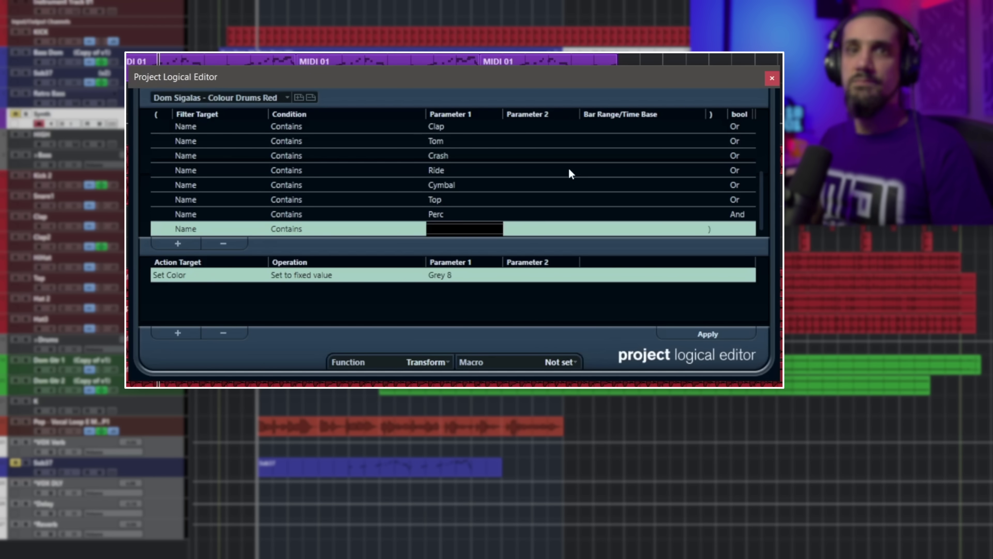
pyautogui.write('Splash')
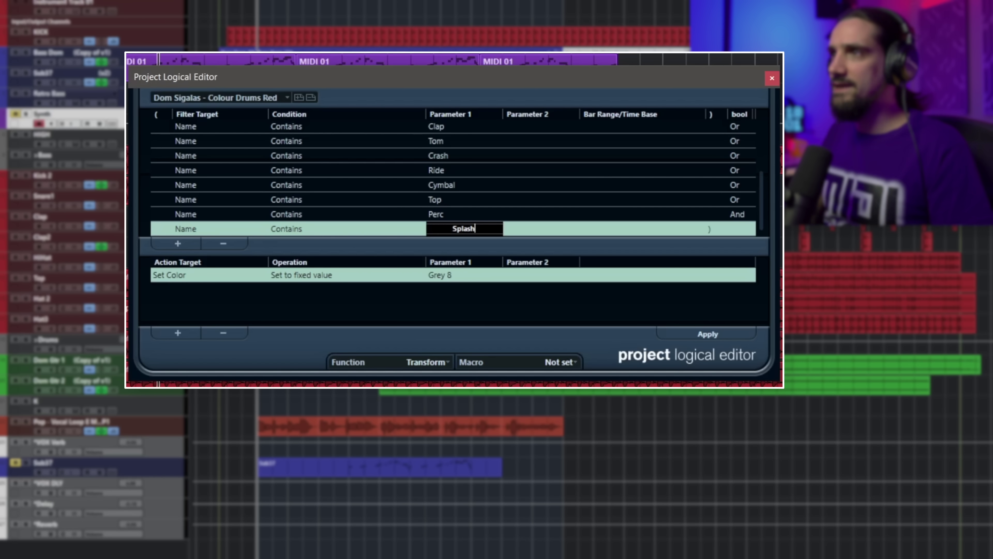
pyautogui.press('Return')
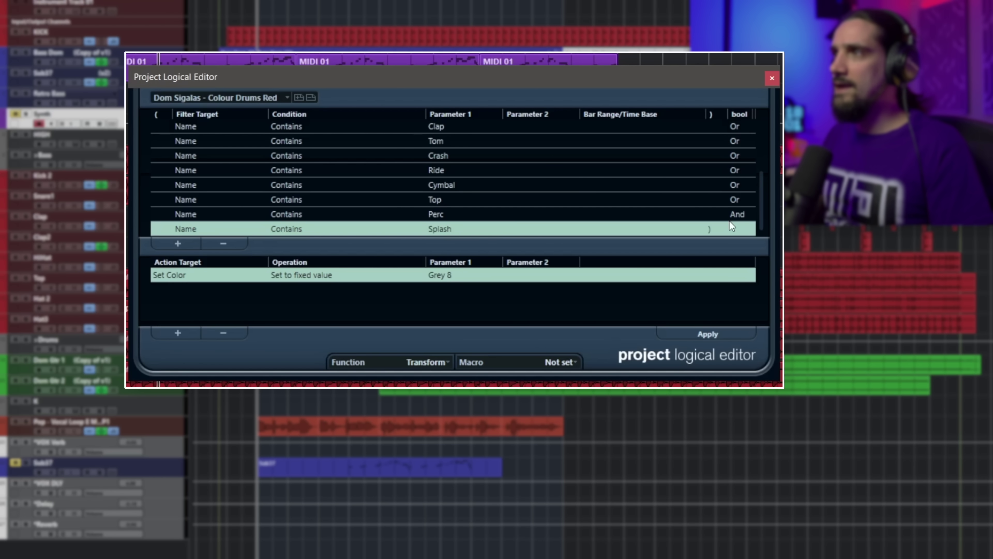
pyautogui.click(735, 214)
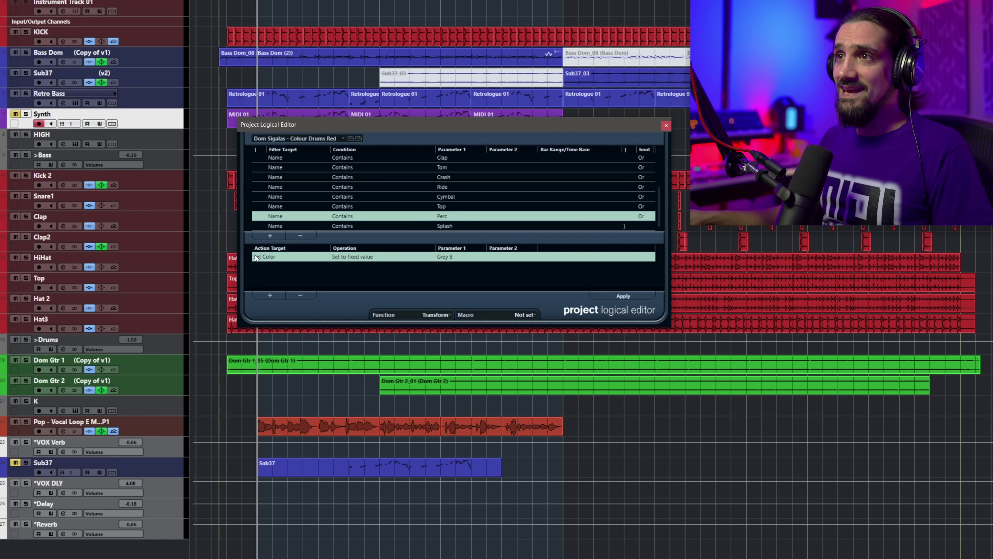
# - View the colour choices for the Set Color action and the naming dialog for storing the preset, cancelling both
pyautogui.click(329, 259)
pyautogui.click(340, 256)
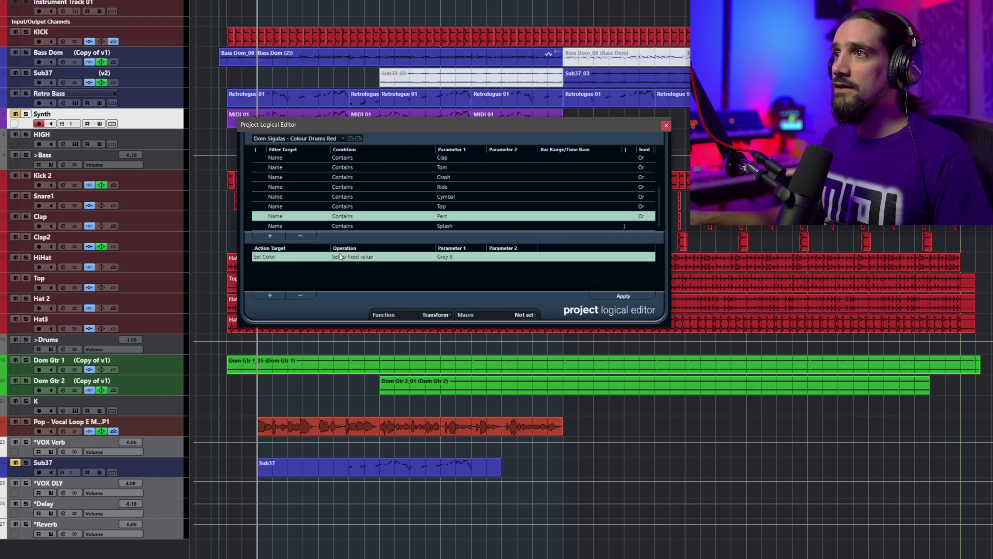
pyautogui.click(450, 258)
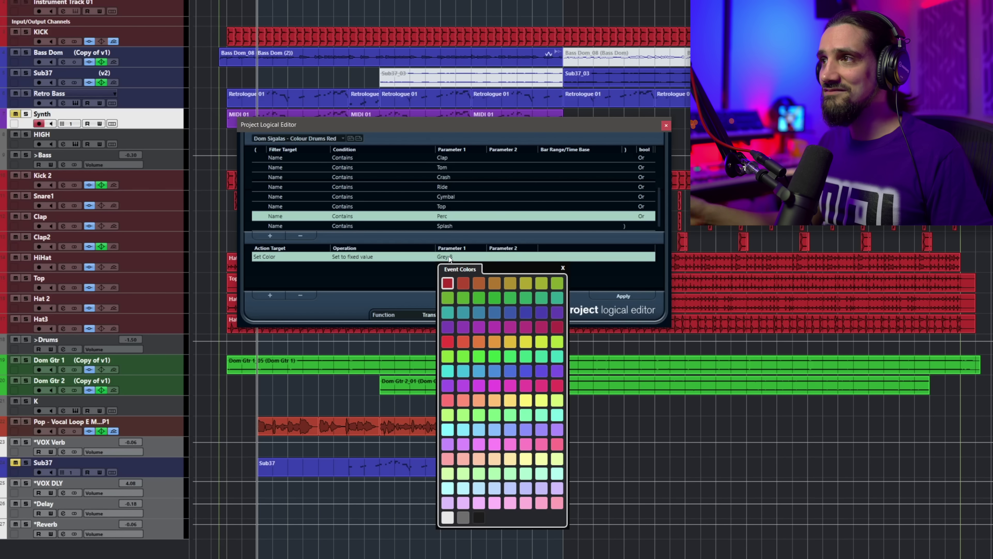
pyautogui.click(396, 270)
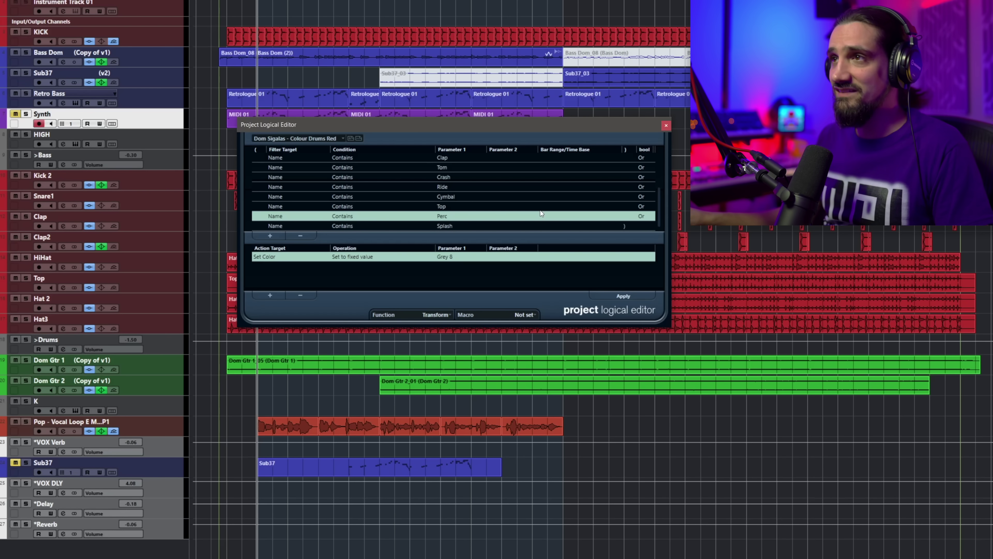
pyautogui.click(351, 138)
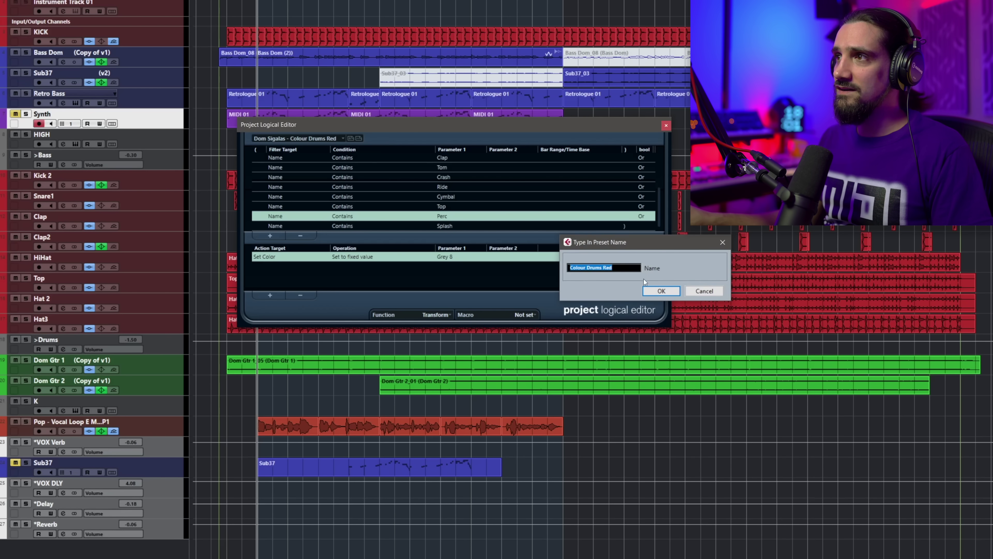
pyautogui.click(710, 291)
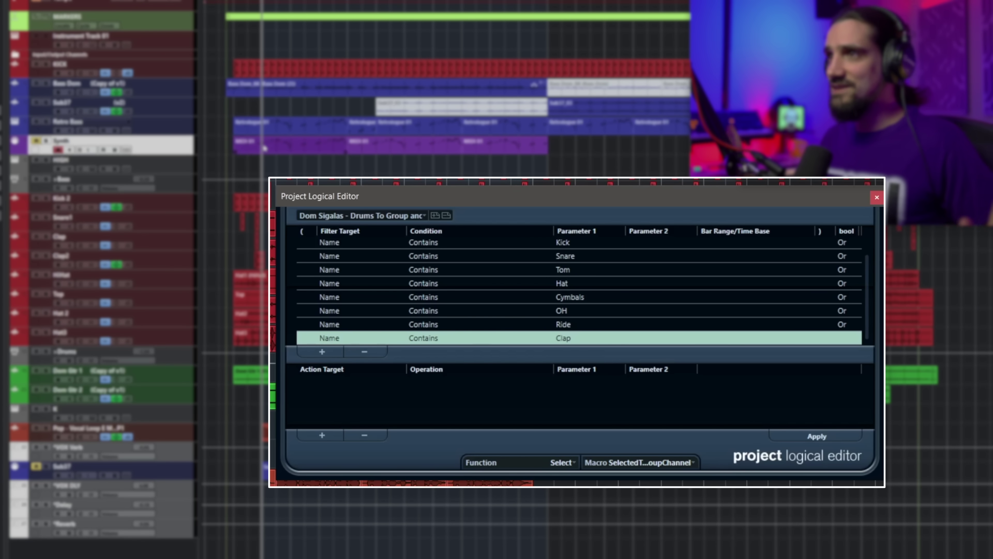
# - Examine the filter lines and macro choices of the Drums To Group and Folder preset
pyautogui.scroll(1, 878, 274)
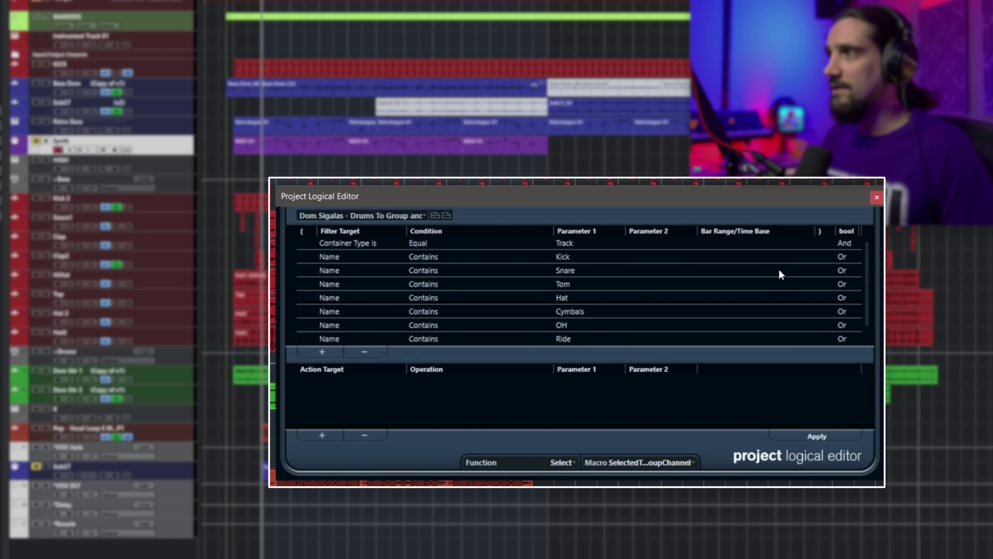
pyautogui.scroll(-1, 867, 258)
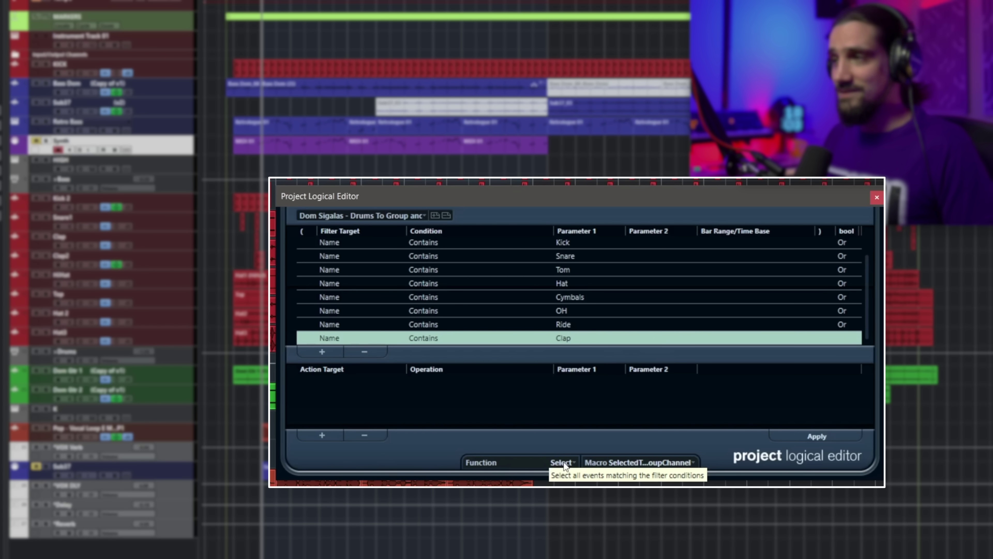
pyautogui.click(629, 462)
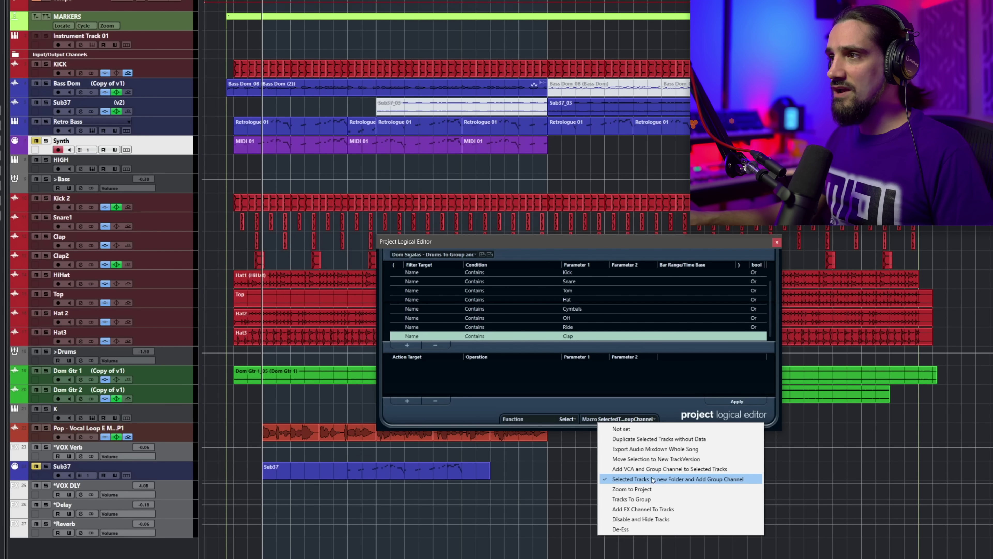
pyautogui.click(681, 418)
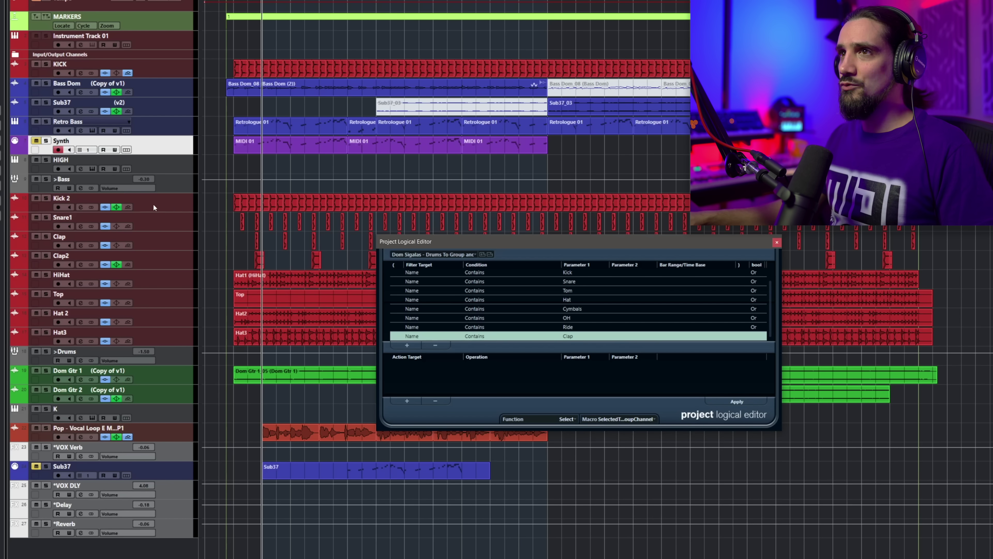
# - Apply the Drums To Group and Folder preset and add its stereo group channel named >Drums
pyautogui.click(724, 398)
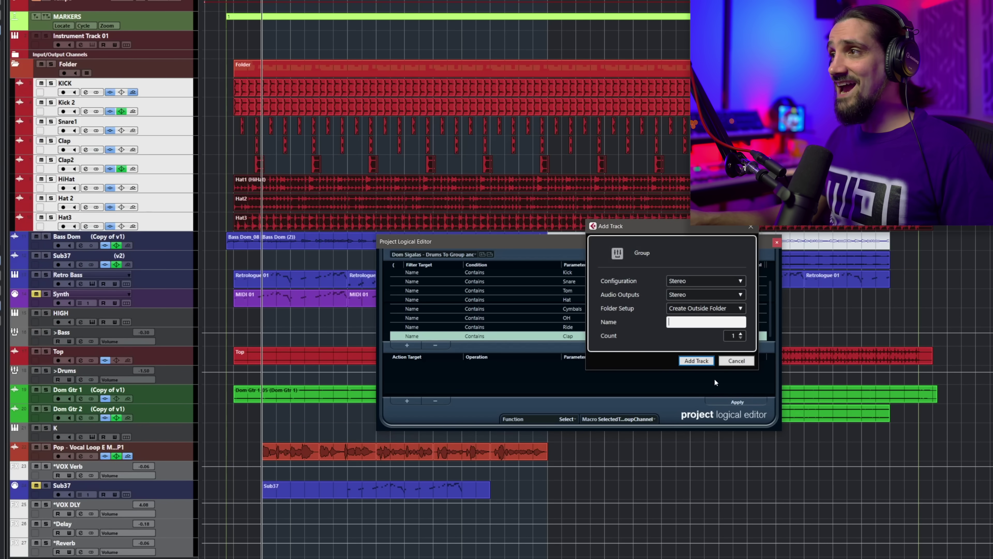
pyautogui.click(690, 319)
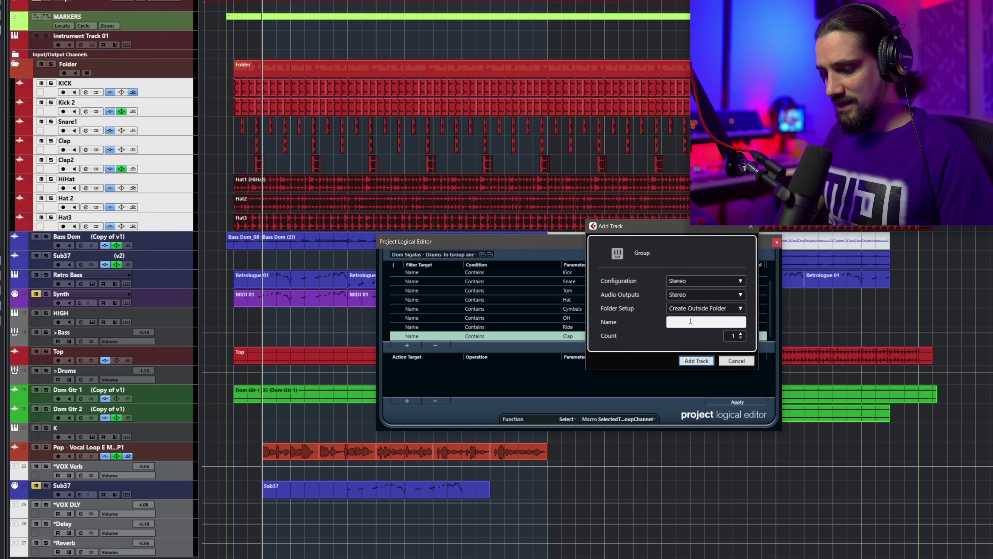
pyautogui.click(702, 360)
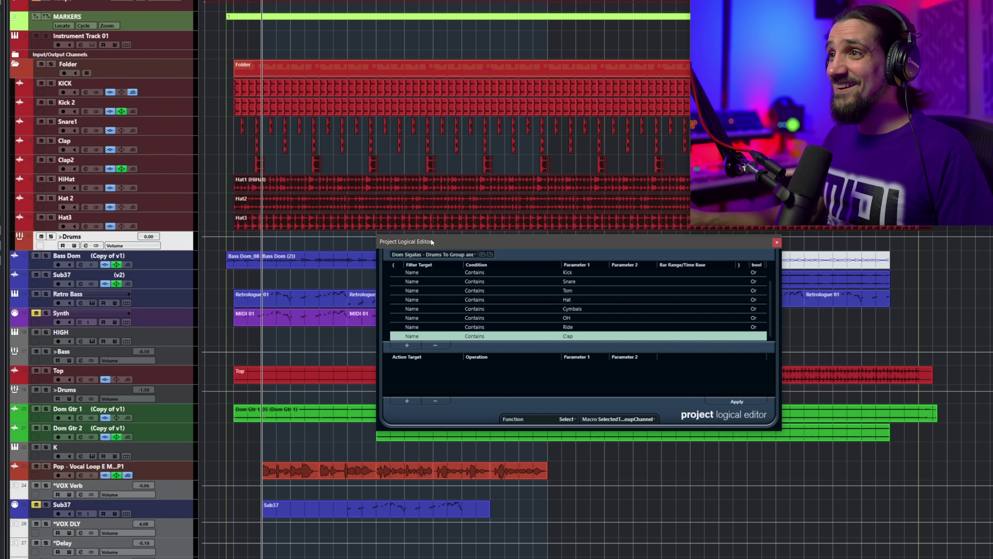
# - Load the Colour Buses preset from the Dom Sigalas presets
pyautogui.click(431, 251)
pyautogui.moveTo(430, 252)
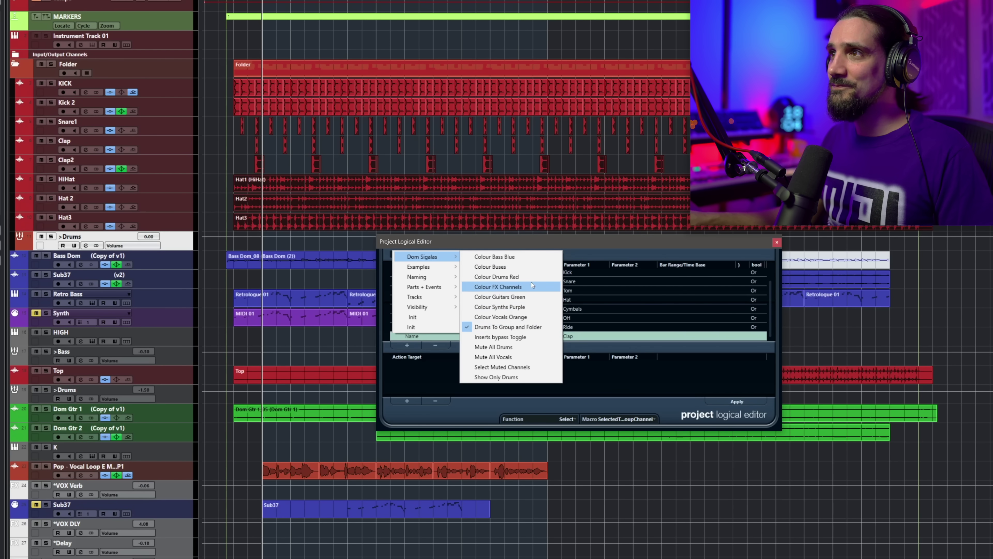
pyautogui.click(530, 266)
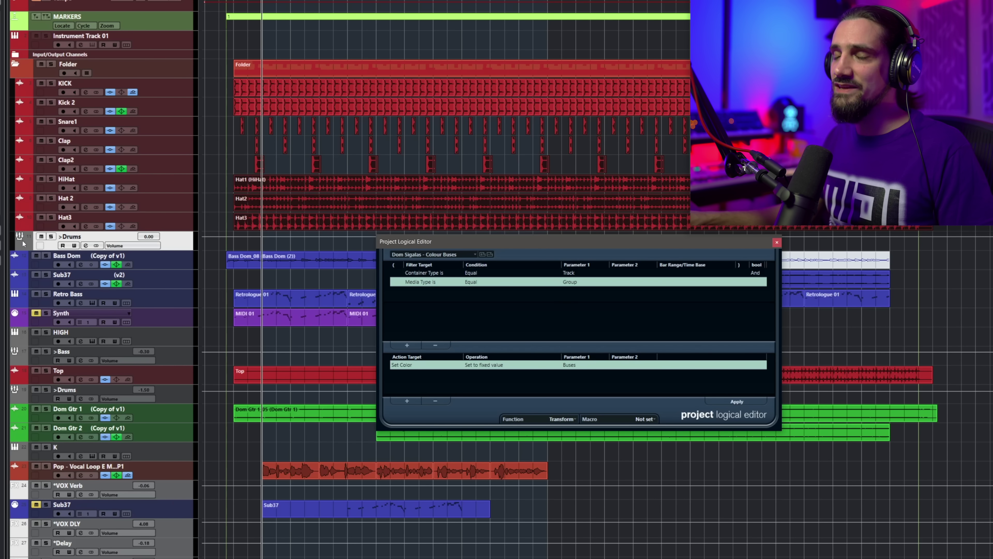
# - Solo the new >Drums group during playback to check its routing, and turn the solo off again
pyautogui.click(56, 236)
pyautogui.press('space')
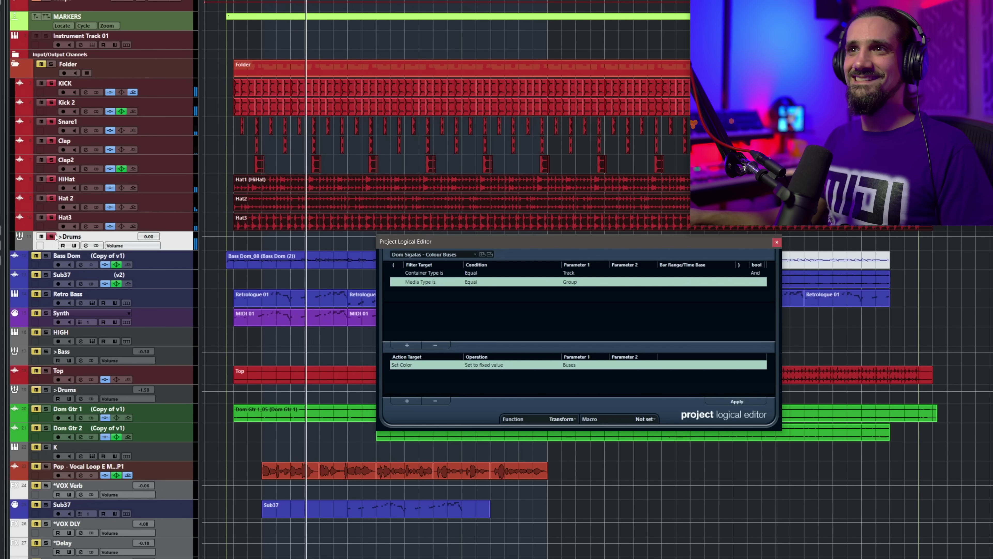
pyautogui.click(52, 237)
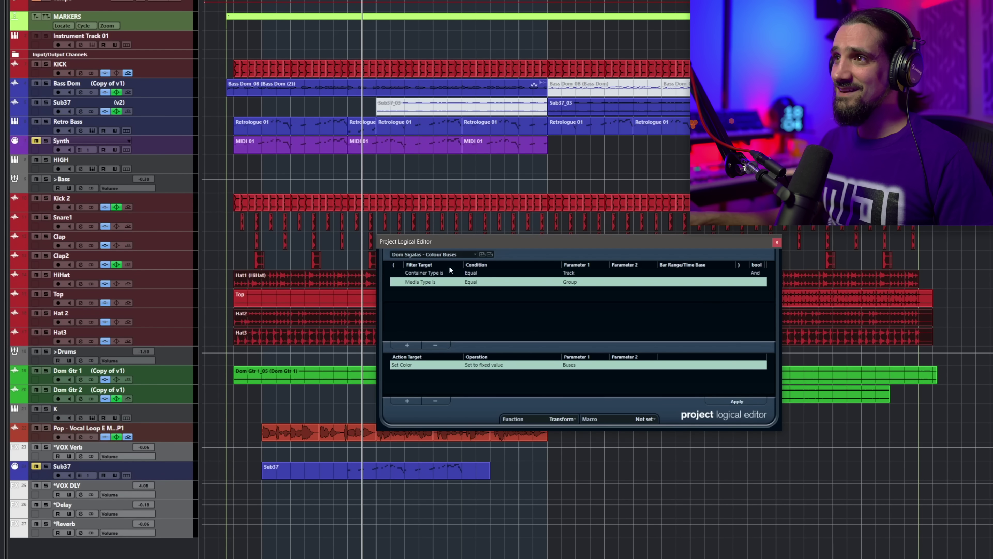
# - Load the Drums To Group and Folder preset and apply it, naming the created stereo group channel >Drums
pyautogui.click(450, 255)
pyautogui.moveTo(453, 259)
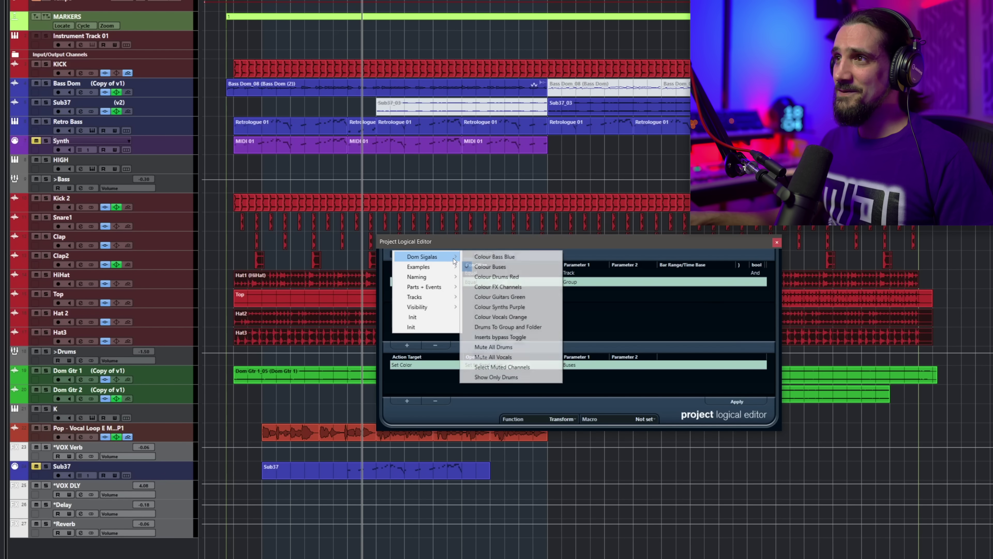
pyautogui.click(541, 330)
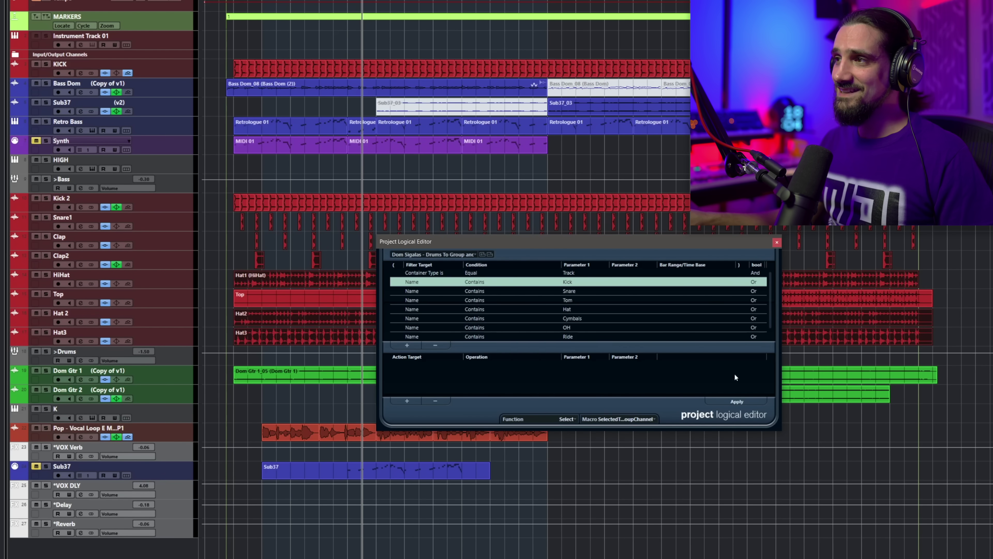
pyautogui.click(738, 402)
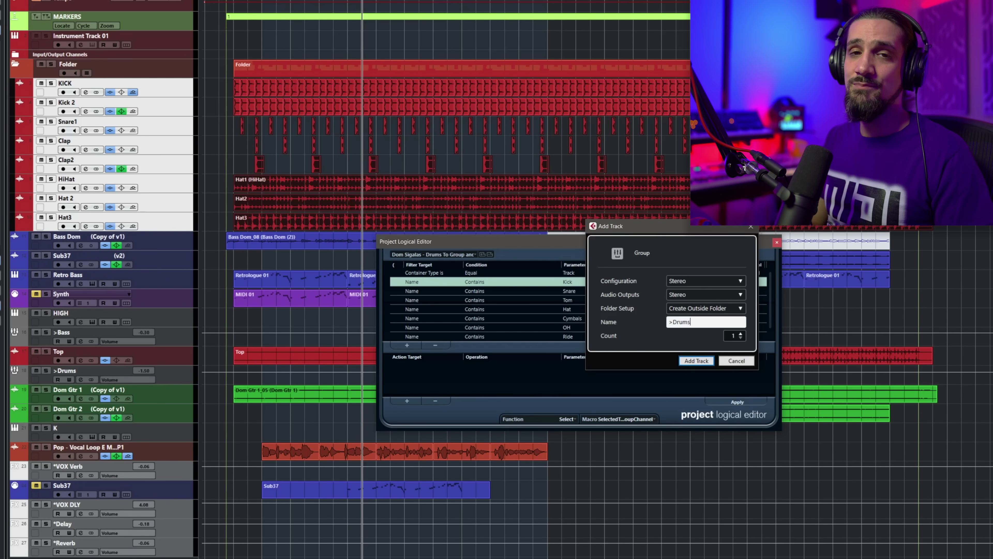
pyautogui.write('>Drums')
pyautogui.press('Return')
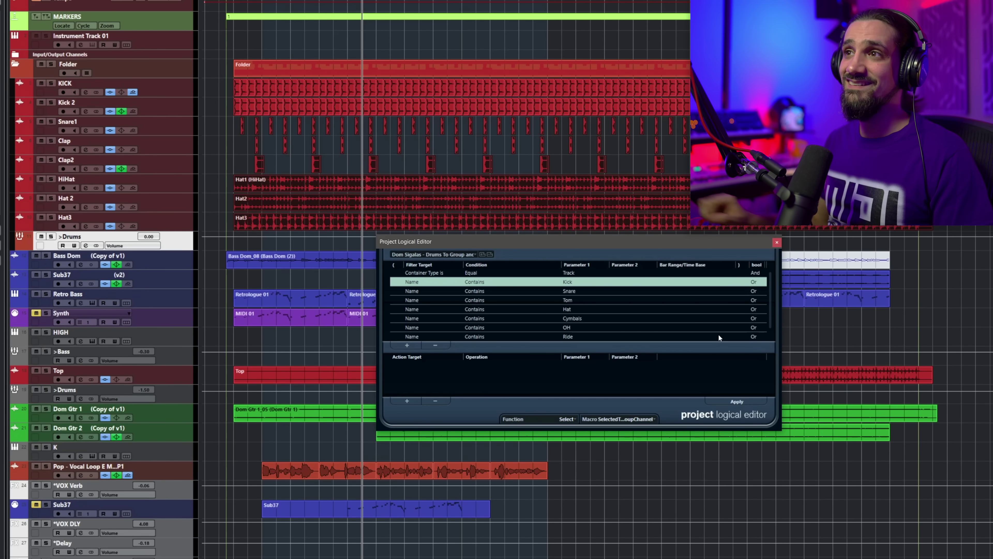
# - Play back the drum tracks with the >Drums group soloed, and review the macros available for the preset
pyautogui.press('space')
pyautogui.press('s')
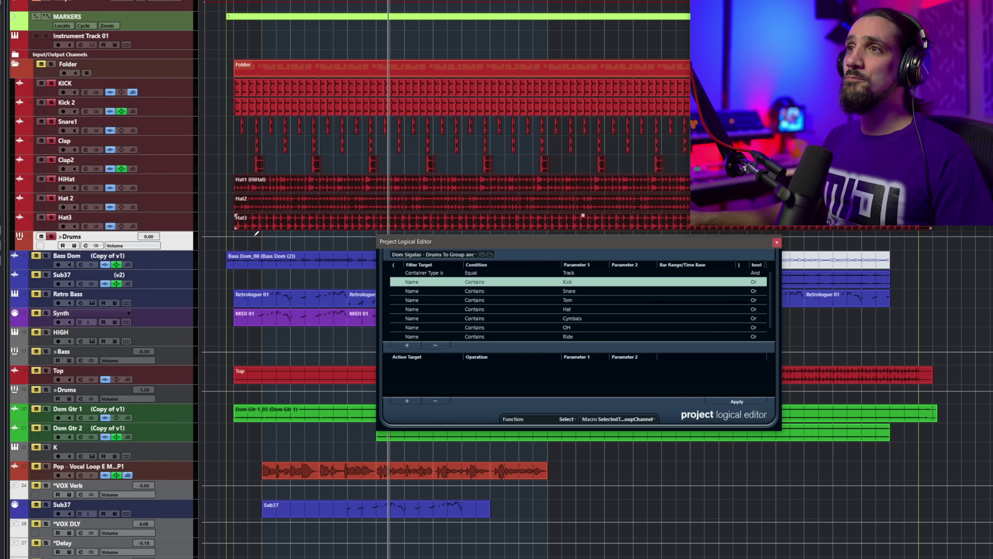
pyautogui.click(163, 166)
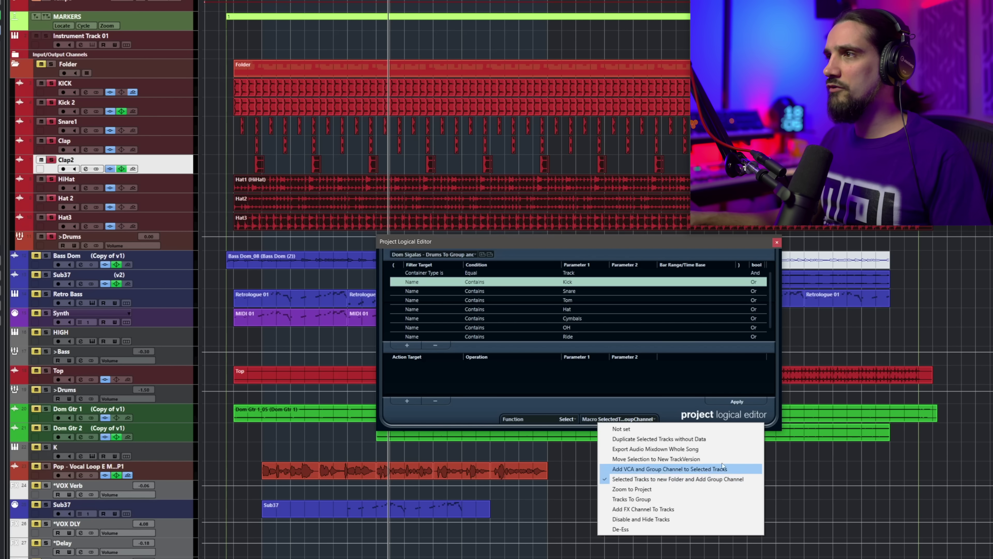
pyautogui.click(674, 401)
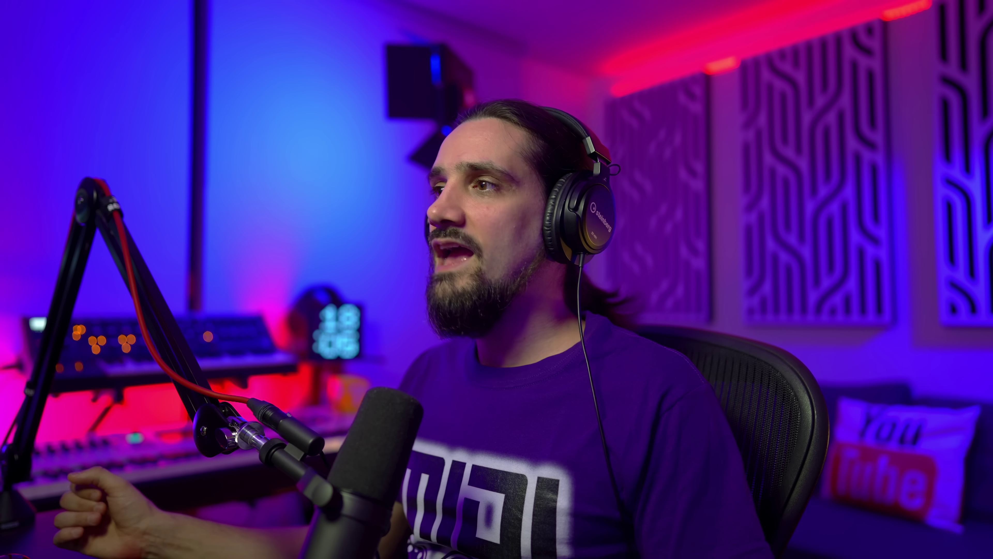
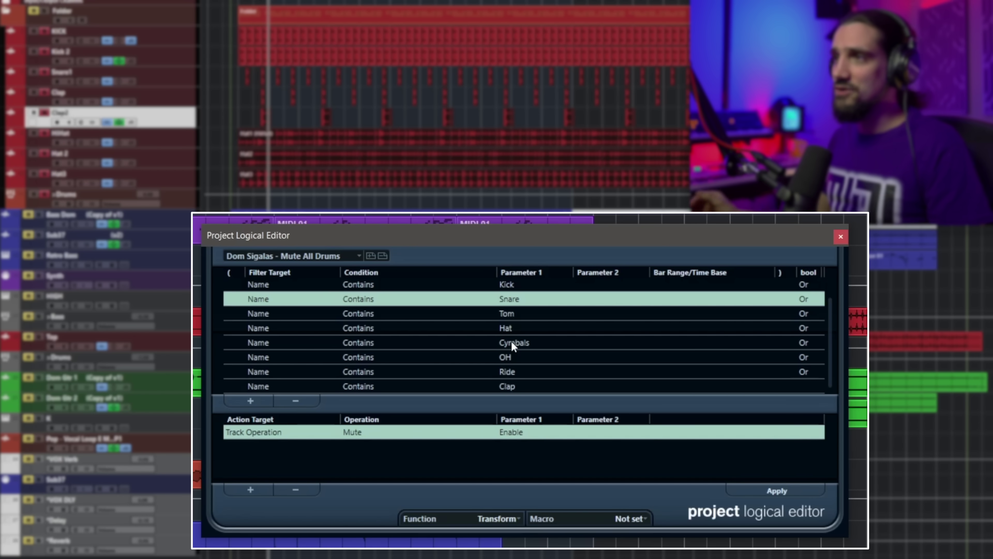
# - Apply the Mute All Drums preset to mute the drum tracks during playback
pyautogui.click(788, 492)
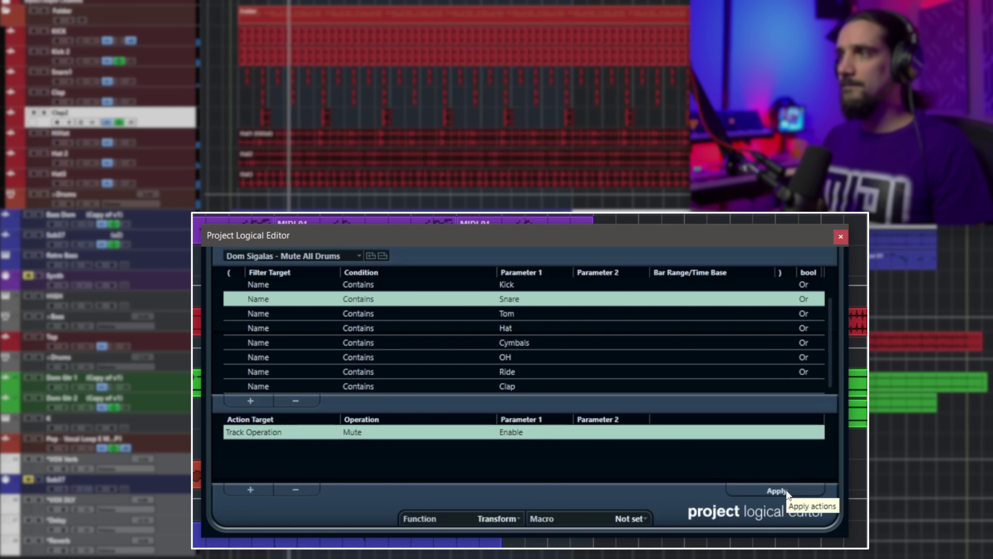
pyautogui.click(787, 492)
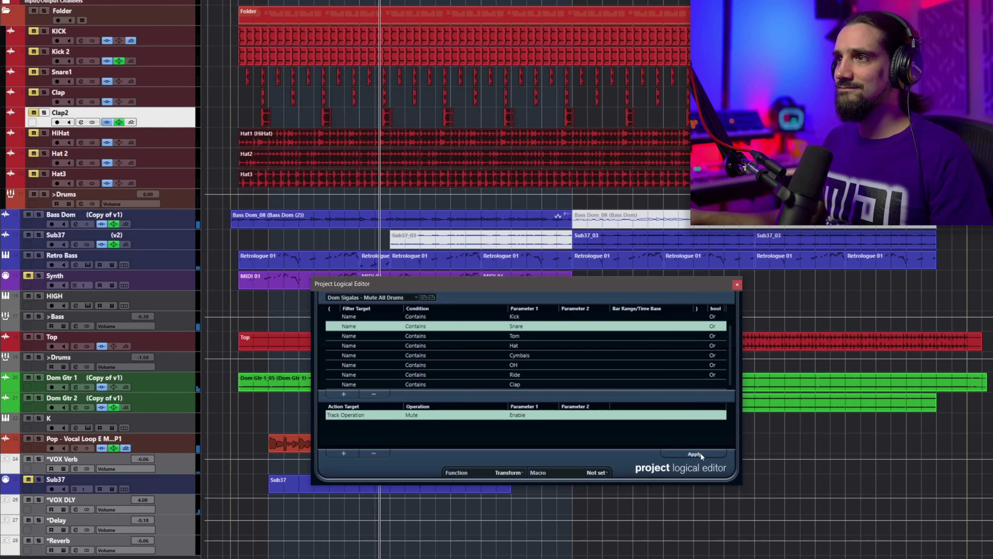
# - Set the preset's Mute action to Toggle and apply it three times to switch the drum mutes off, on and off
pyautogui.click(524, 414)
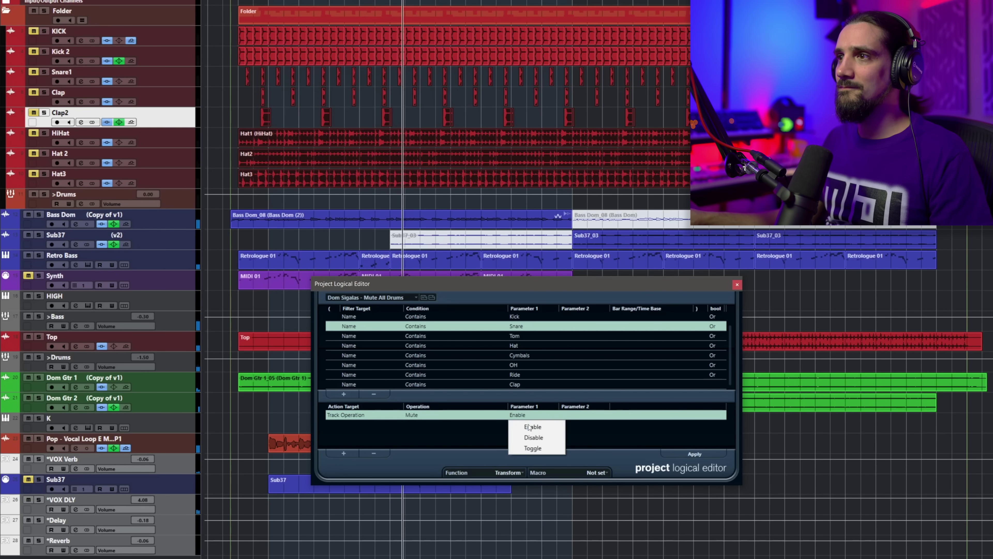
pyautogui.click(536, 448)
pyautogui.click(706, 454)
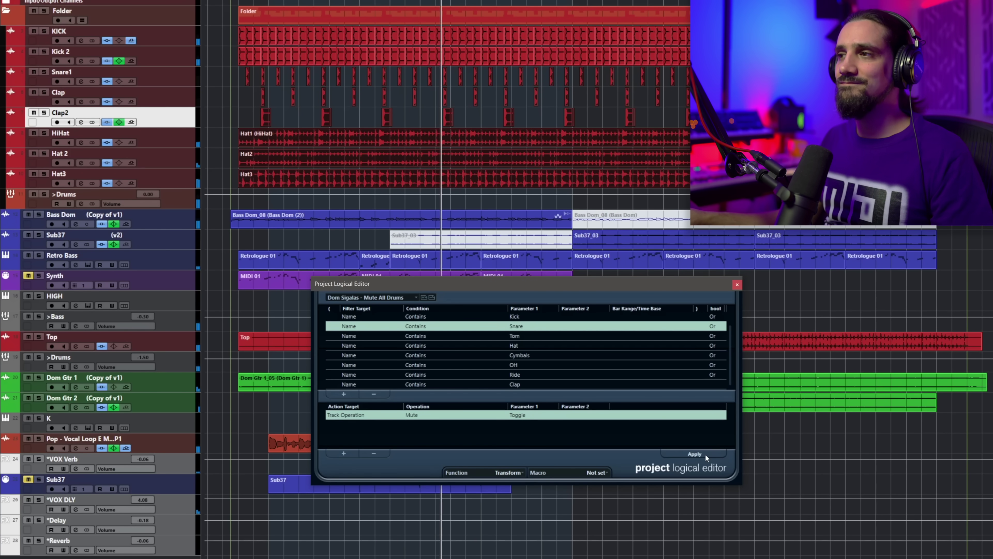
pyautogui.click(706, 454)
pyautogui.click(706, 454)
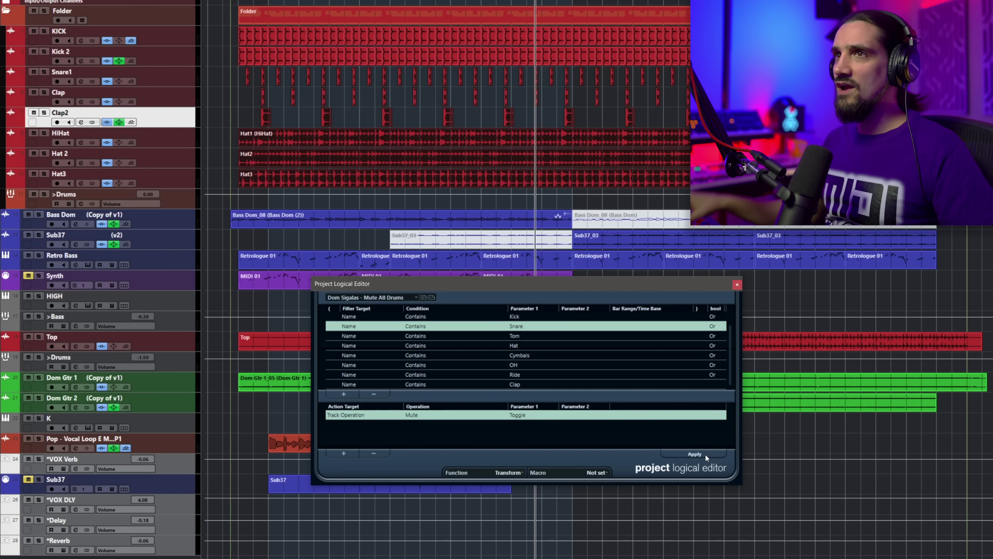
# - Move the Kick 2 to HiHat tracks out of the drum folder to the end of the track list, below *Reverb
pyautogui.click(182, 64)
pyautogui.keyDown('shift'); pyautogui.click(175, 134); pyautogui.keyUp('shift')
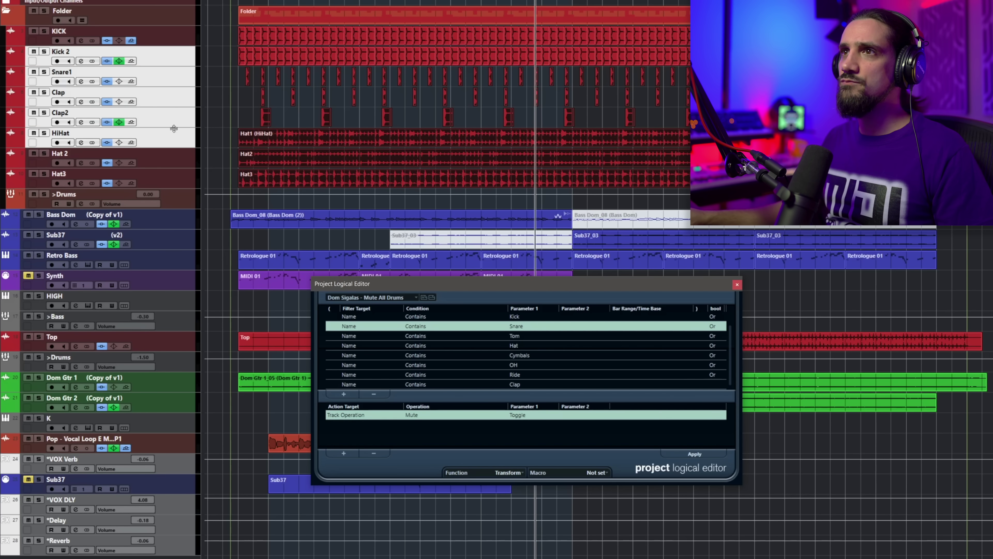
pyautogui.moveTo(116, 550); pyautogui.dragTo(115, 553)
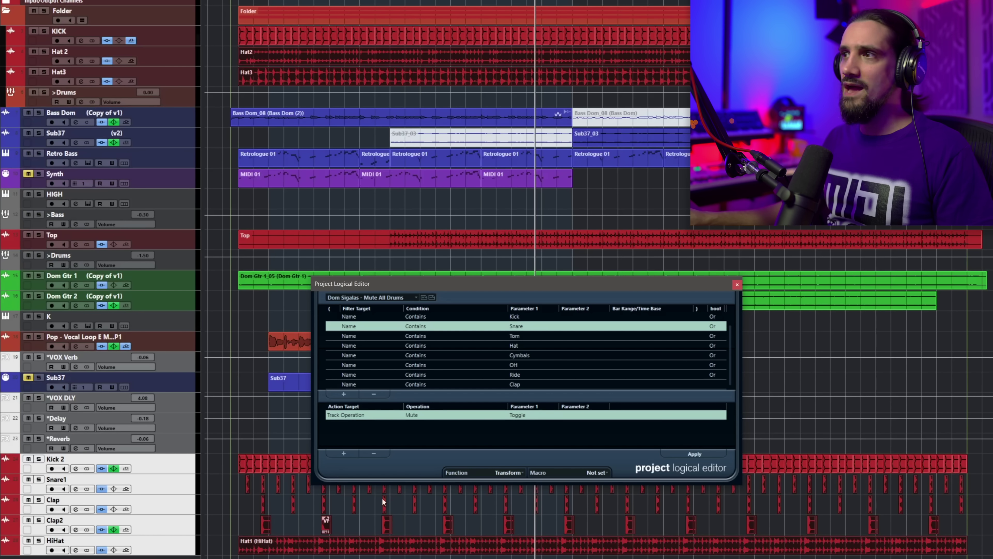
# - Apply the Mute All Drums preset with the Kick 2 to HiHat tracks placed outside the drum folder
pyautogui.click(687, 454)
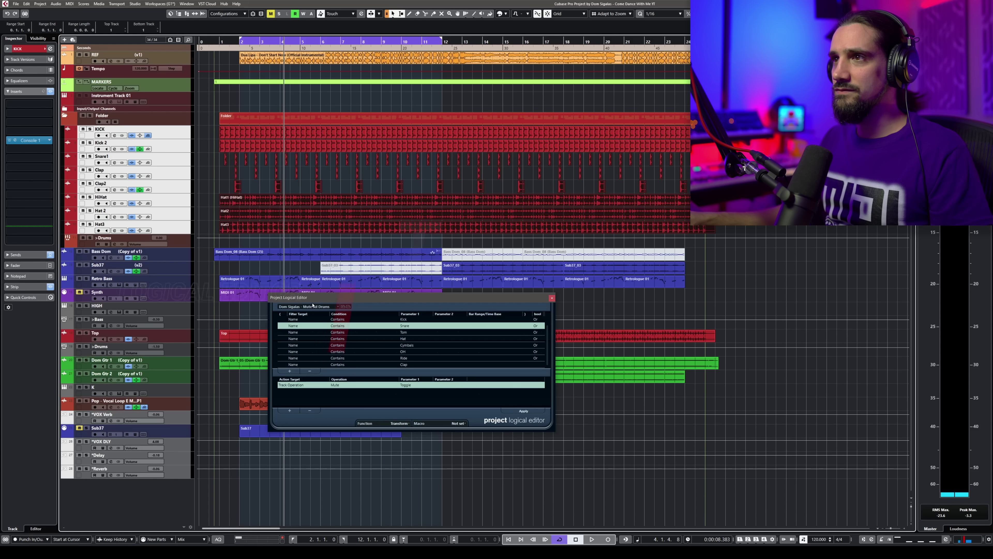
# - Load the Inserts bypass Toggle preset in the Project Logical Editor and reposition its window over the project
pyautogui.click(301, 306)
pyautogui.moveTo(311, 309)
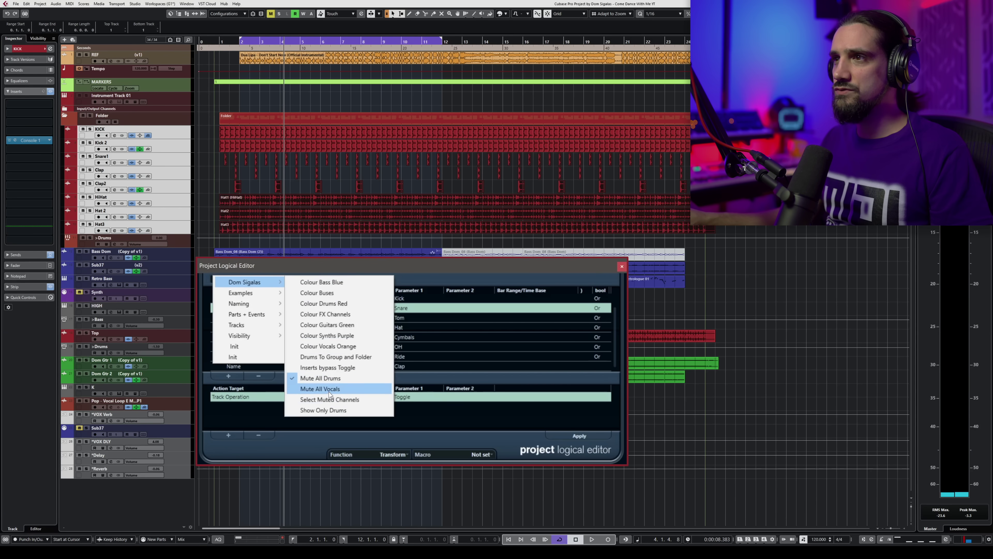
pyautogui.click(335, 368)
pyautogui.moveTo(321, 306); pyautogui.dragTo(358, 301)
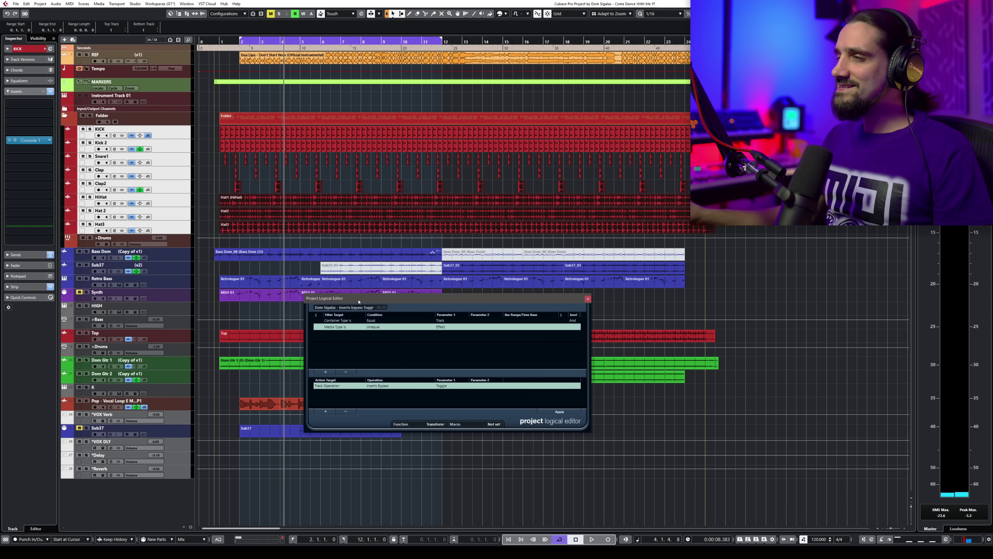
# - Open the MixConsole, then bypass the inserts on all channels globally and reactivate them
pyautogui.press('F3')
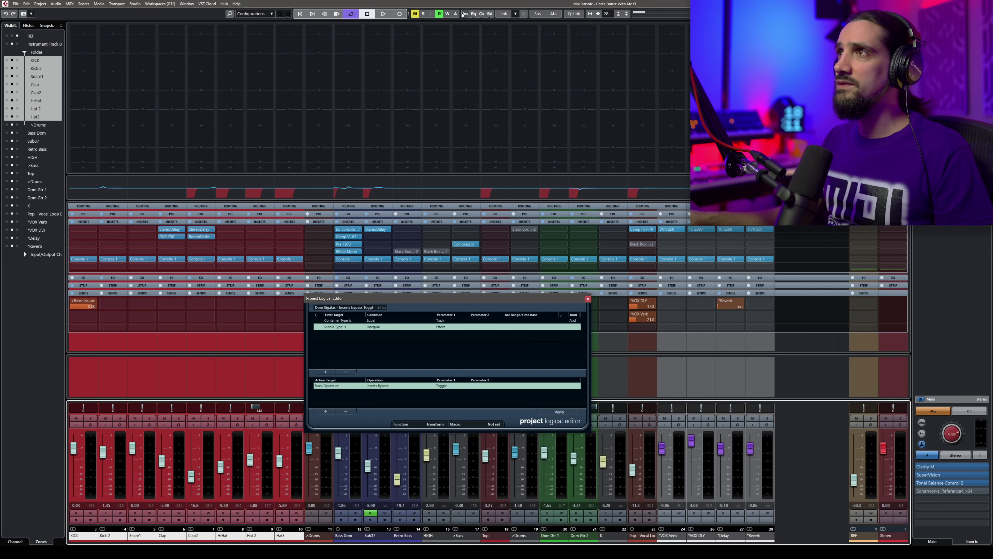
pyautogui.click(465, 14)
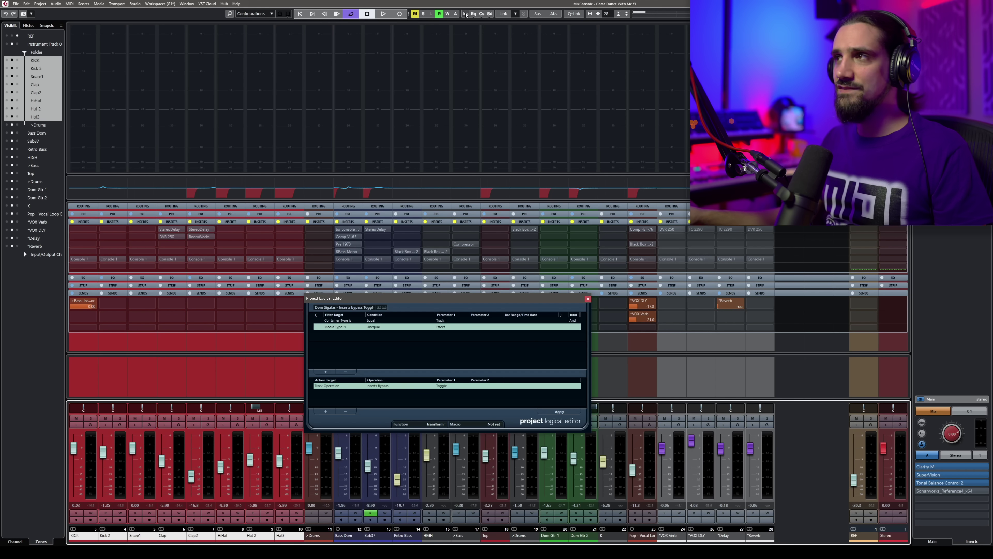
pyautogui.click(465, 14)
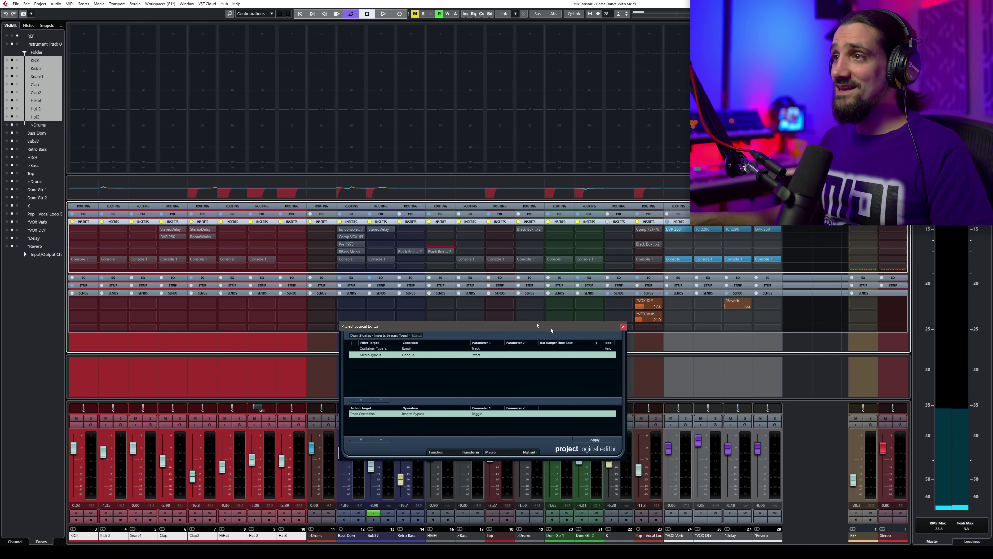
# - Apply the Inserts bypass Toggle preset repeatedly during playback to compare the mix with the non-effect tracks' inserts active and bypassed
pyautogui.moveTo(552, 330); pyautogui.dragTo(511, 315)
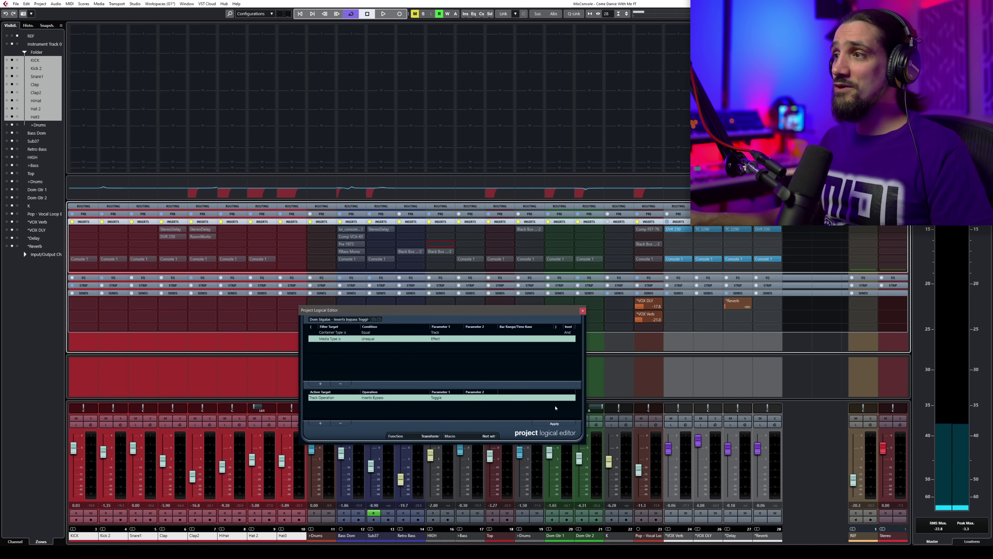
pyautogui.click(554, 423)
pyautogui.press('space')
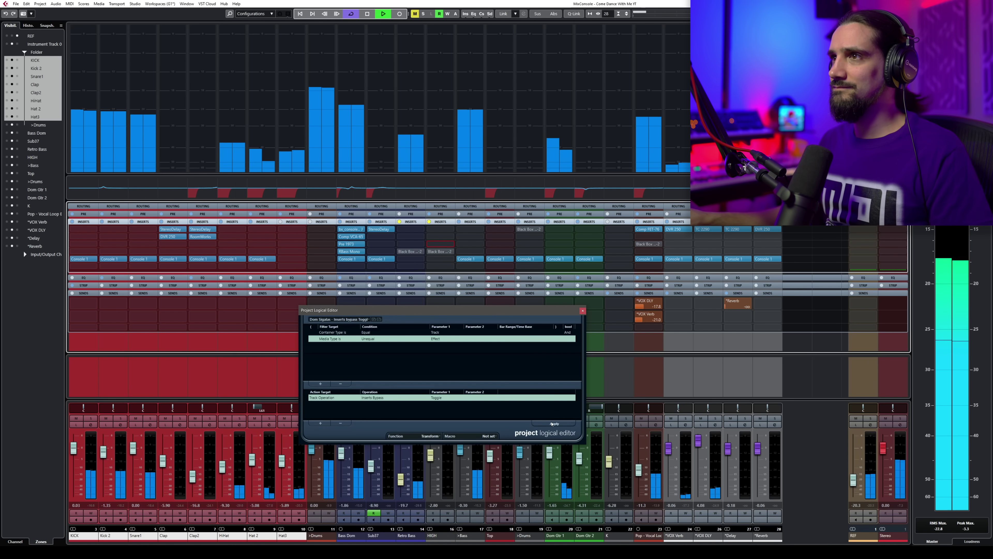
pyautogui.click(553, 423)
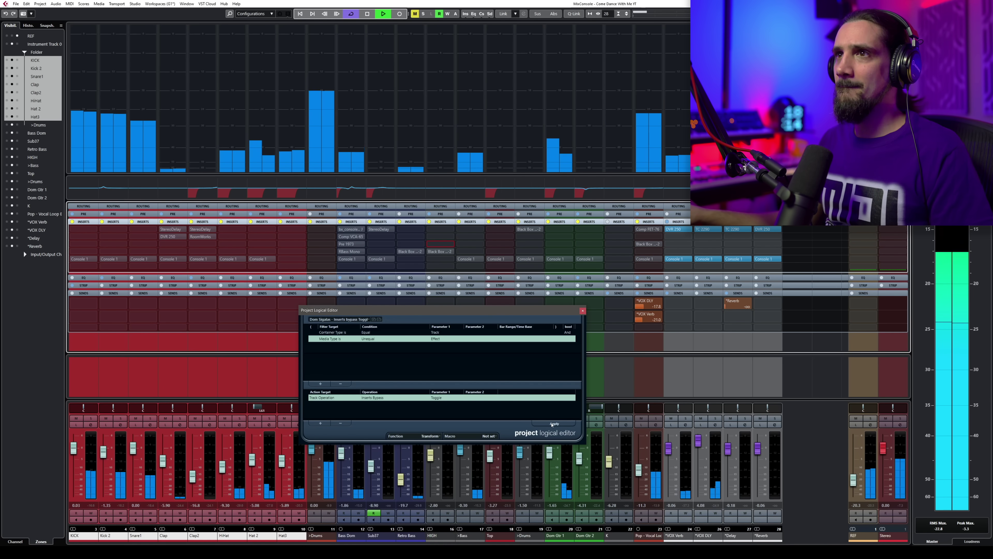
pyautogui.click(552, 424)
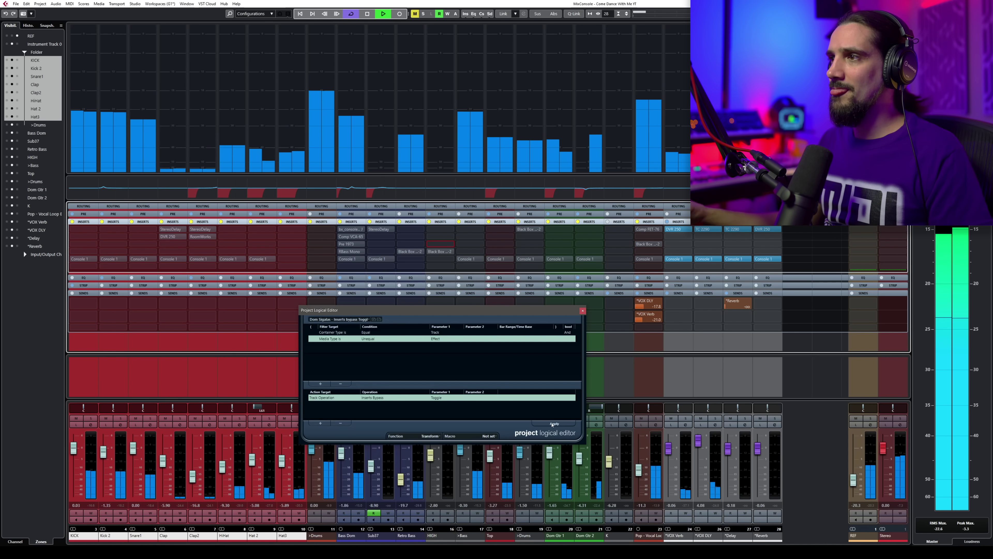
pyautogui.press('space')
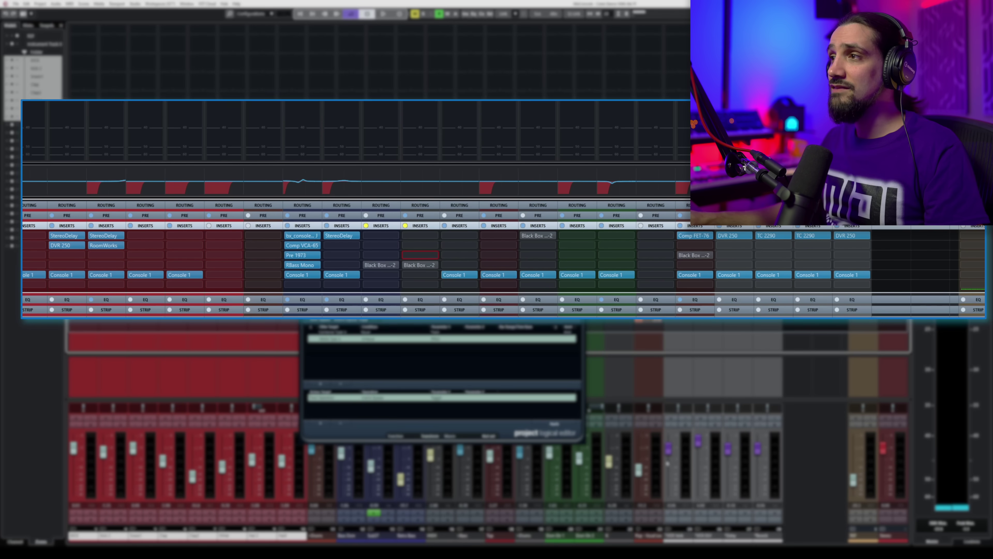
pyautogui.click(555, 423)
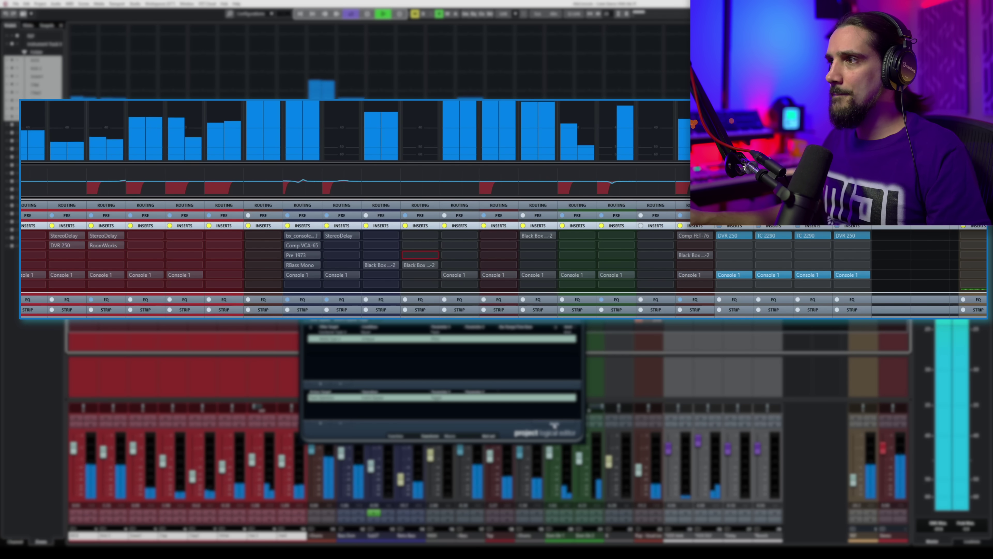
pyautogui.click(555, 424)
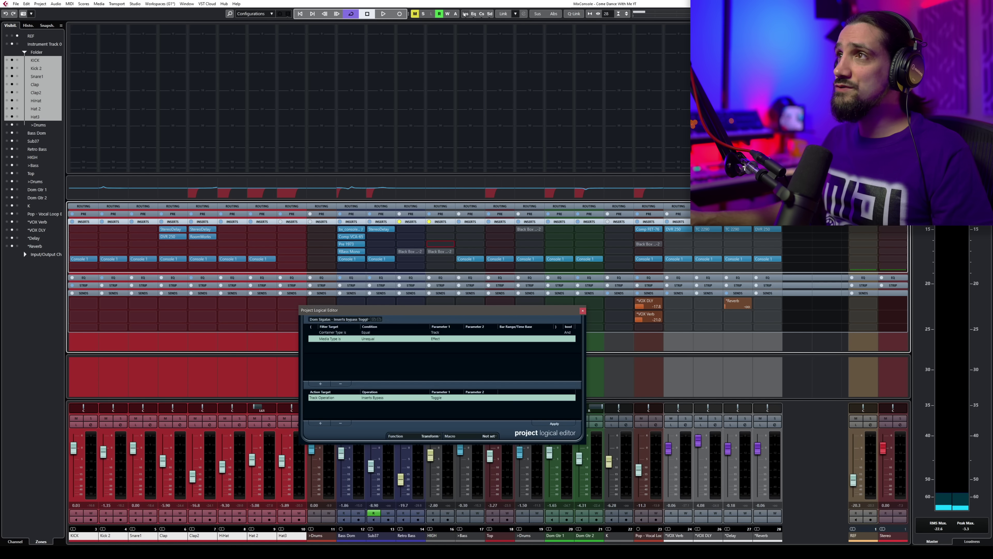
# - Examine the preset's Container Type and Media Type filter conditions and the parameter options of its Inserts Bypass action
pyautogui.moveTo(457, 316); pyautogui.dragTo(396, 234)
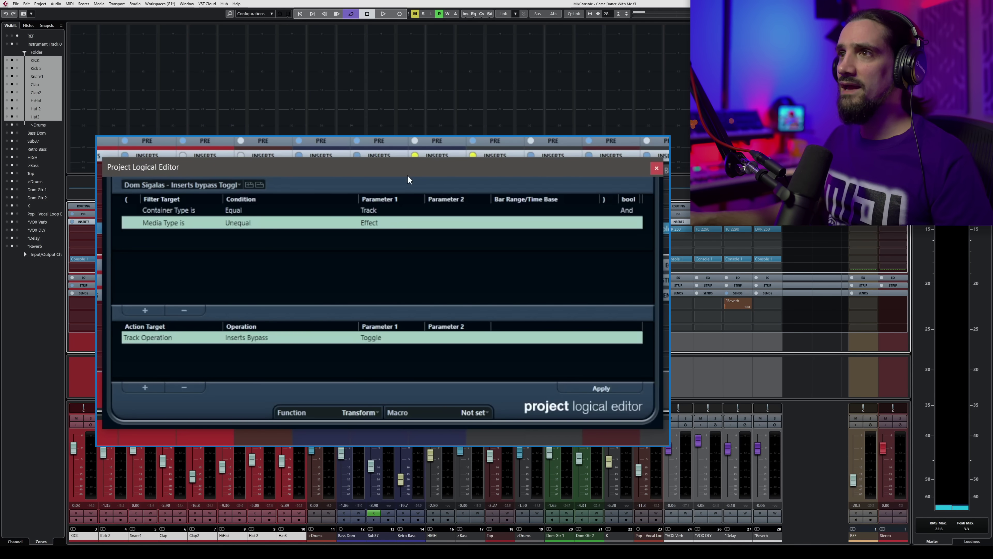
pyautogui.click(155, 211)
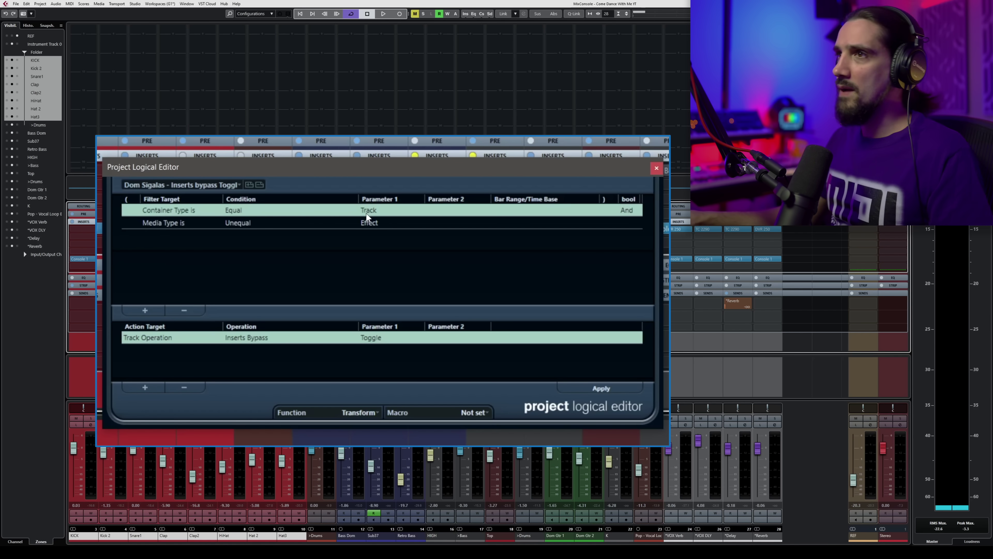
pyautogui.click(156, 225)
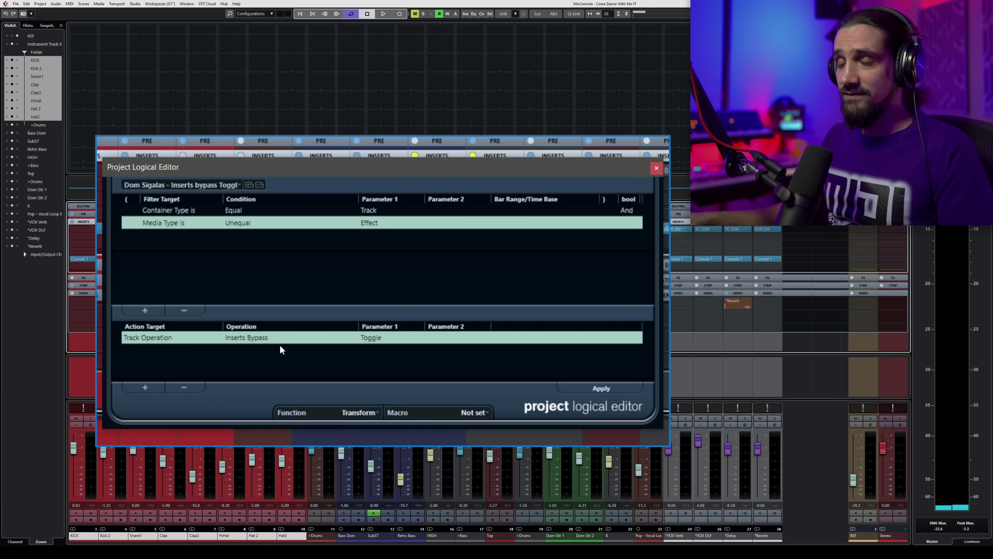
pyautogui.click(391, 341)
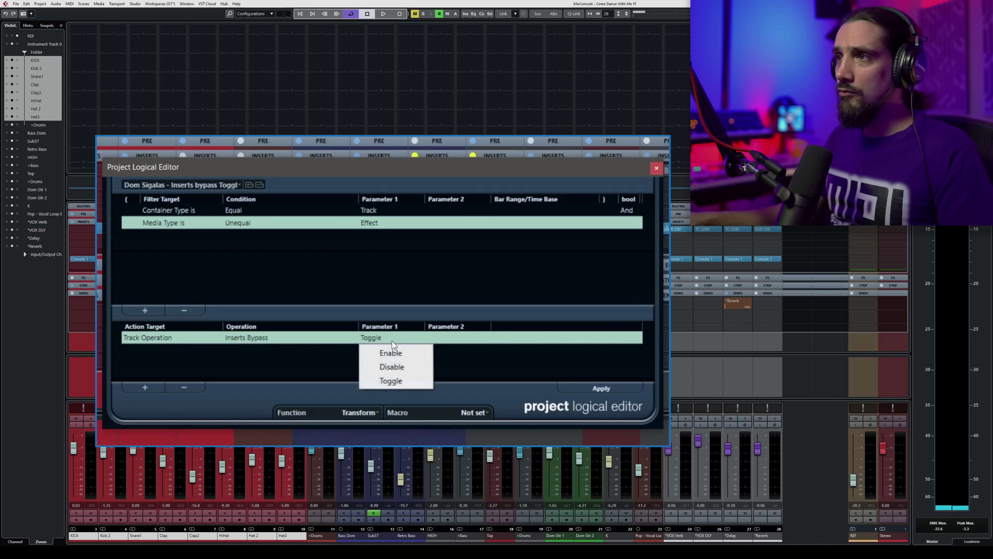
pyautogui.click(330, 365)
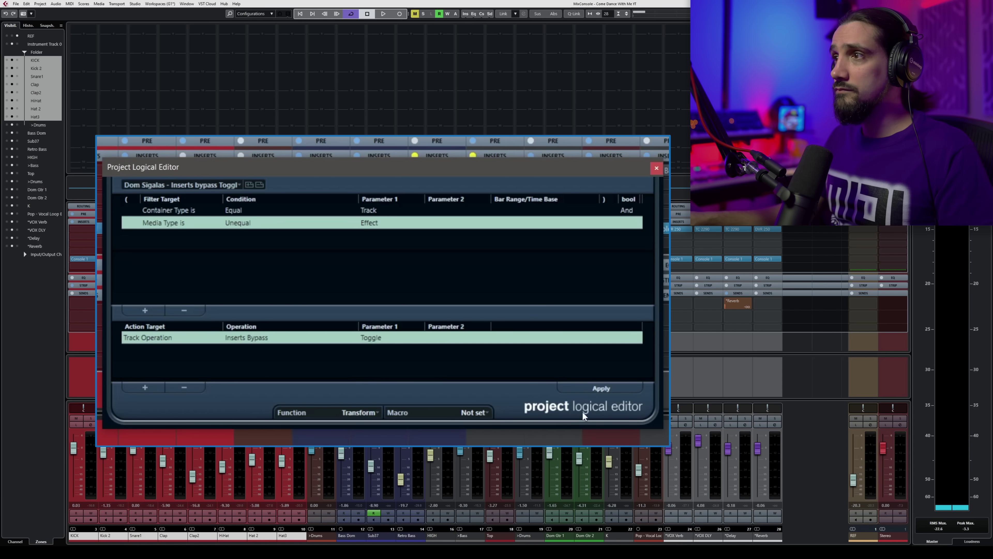